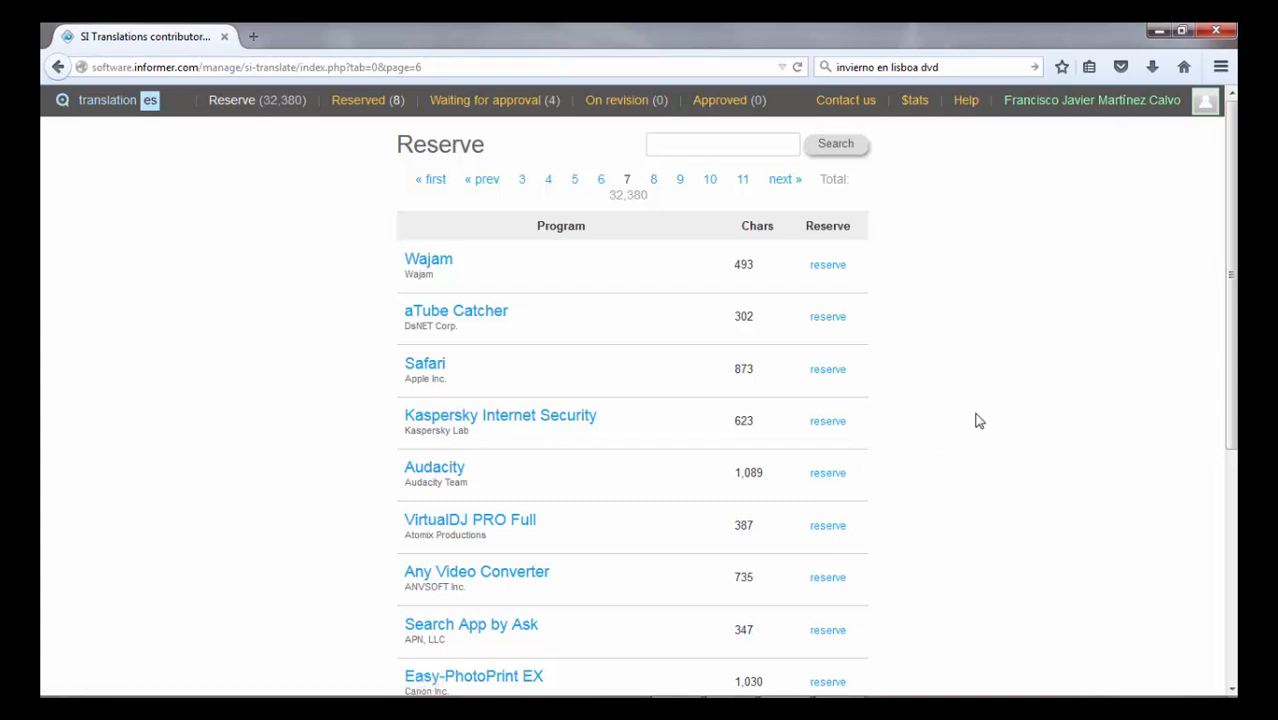
Step: Open the Audacity review from the list of available programs, read through its texts and reserve it for translation
{"action": "left_click", "coordinate": [446, 472]}
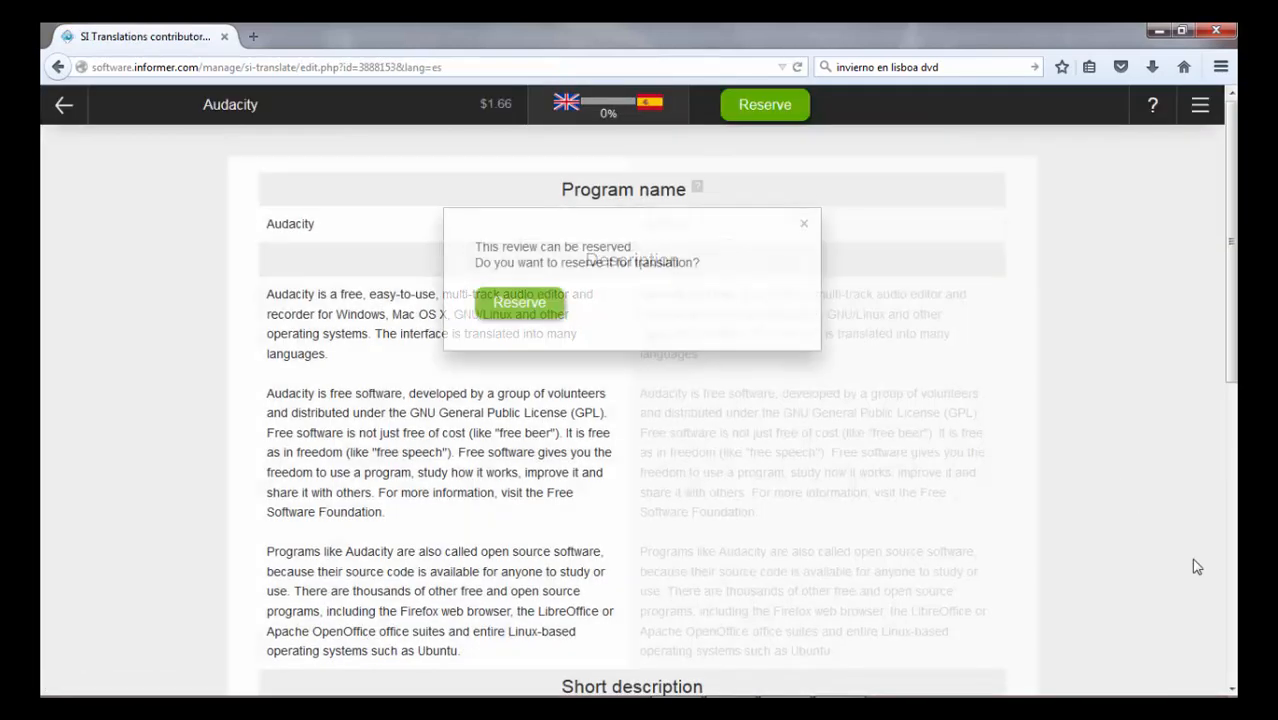
{"action": "left_click", "coordinate": [1231, 610]}
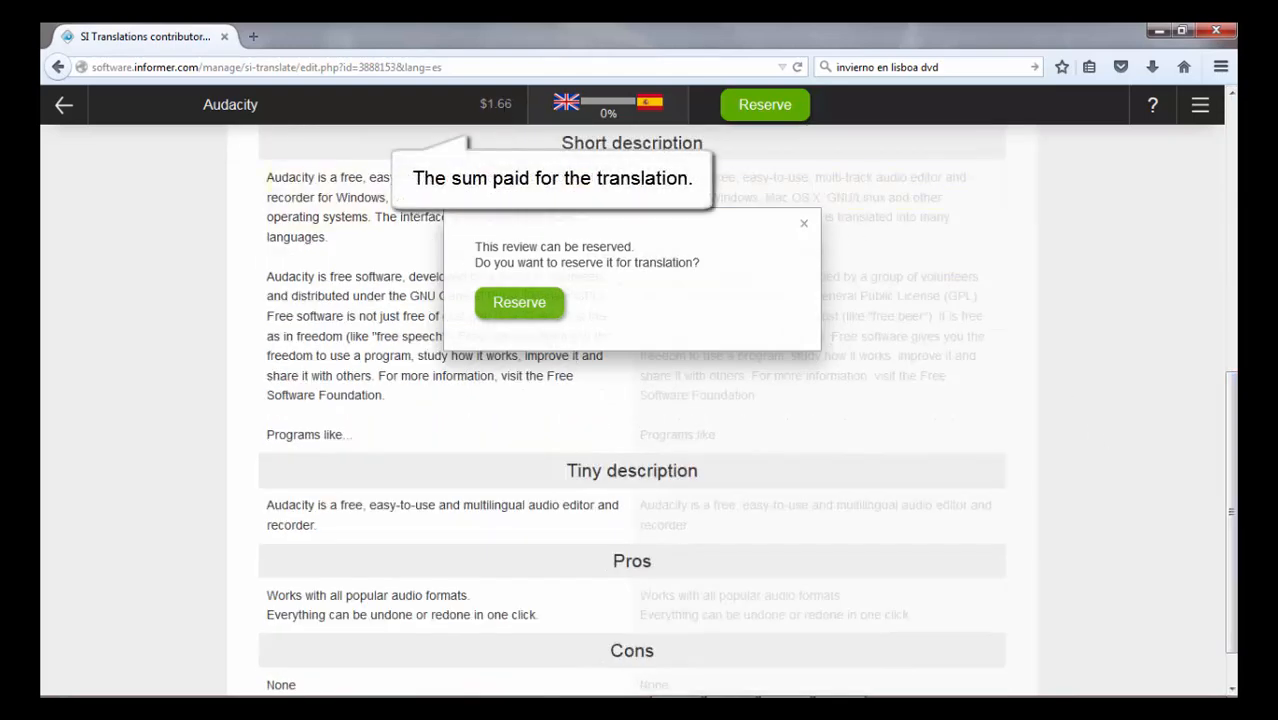
{"action": "mouse_move", "coordinate": [505, 111]}
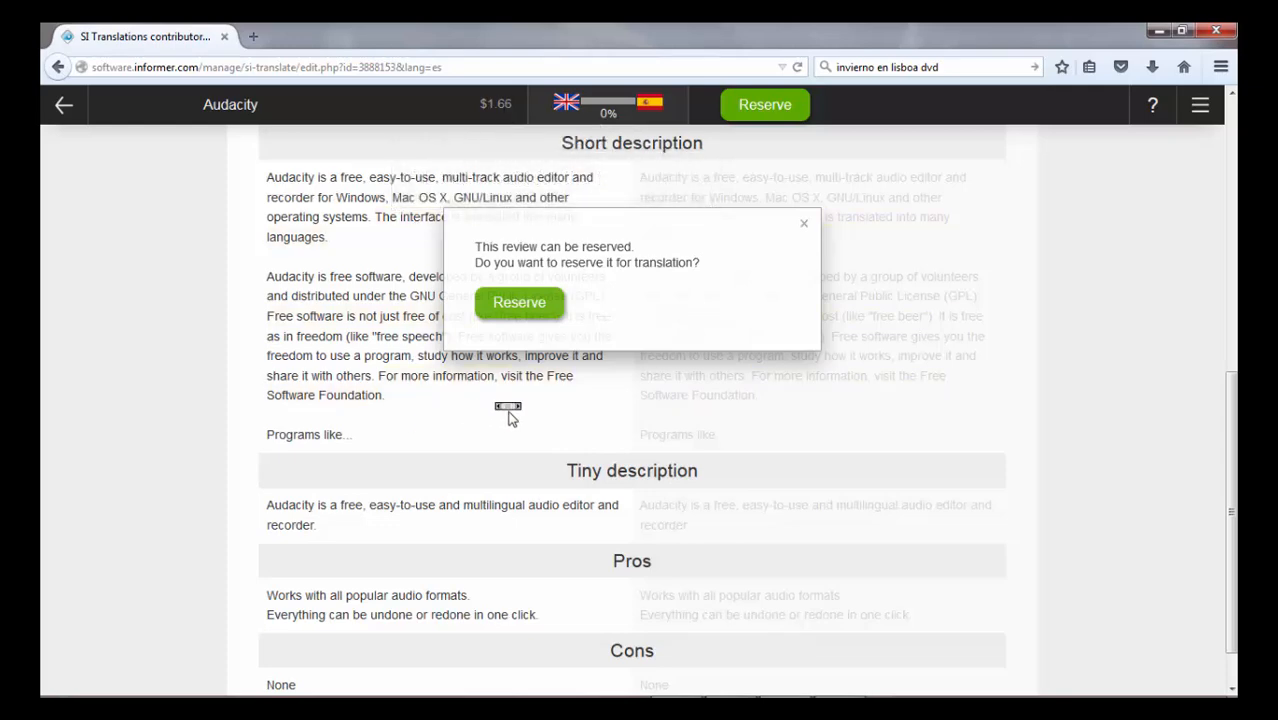
{"action": "left_click", "coordinate": [530, 312]}
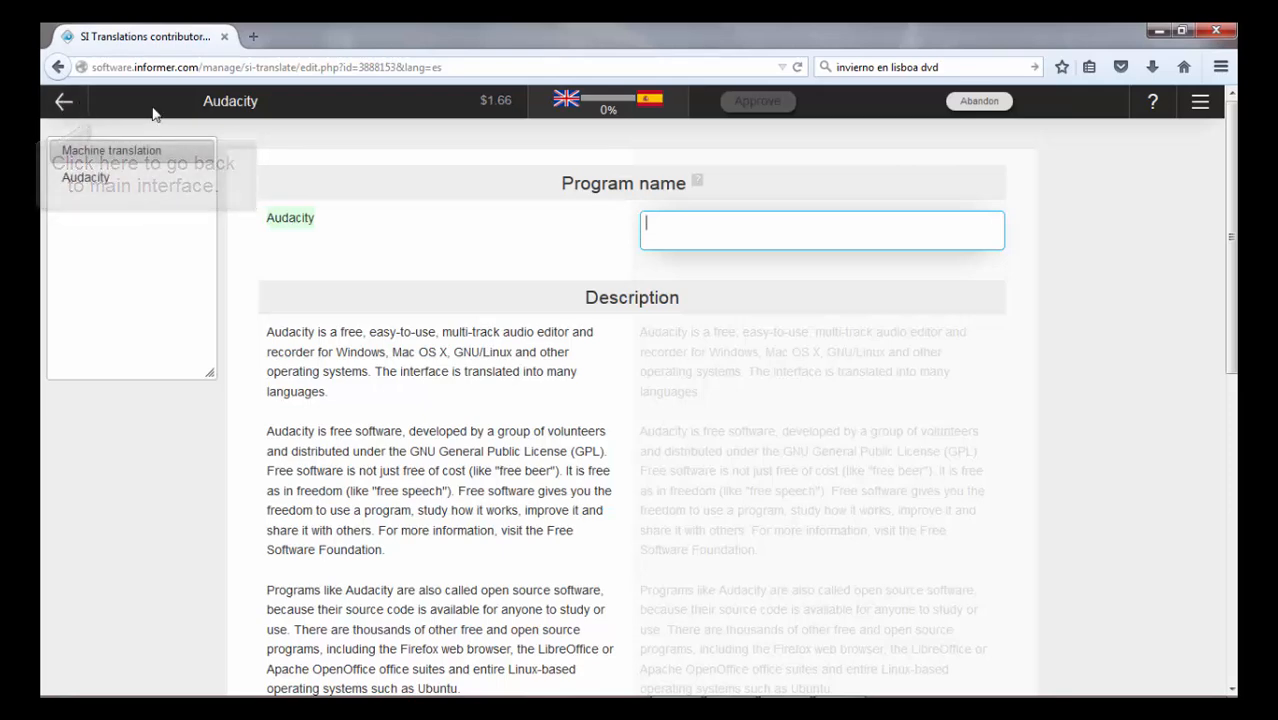
Step: View Audacity's page on the Software Informer site and return to the translation form to check its progress indicator
{"action": "left_click", "coordinate": [238, 104]}
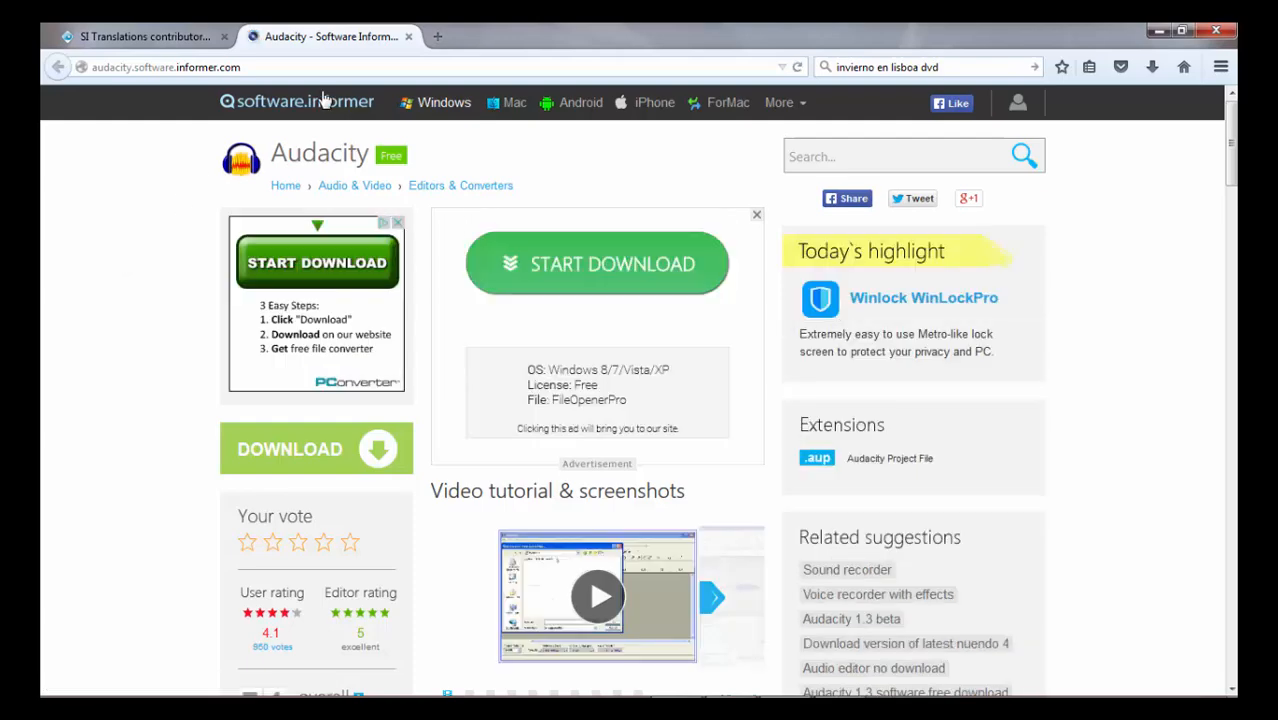
{"action": "left_click", "coordinate": [410, 37]}
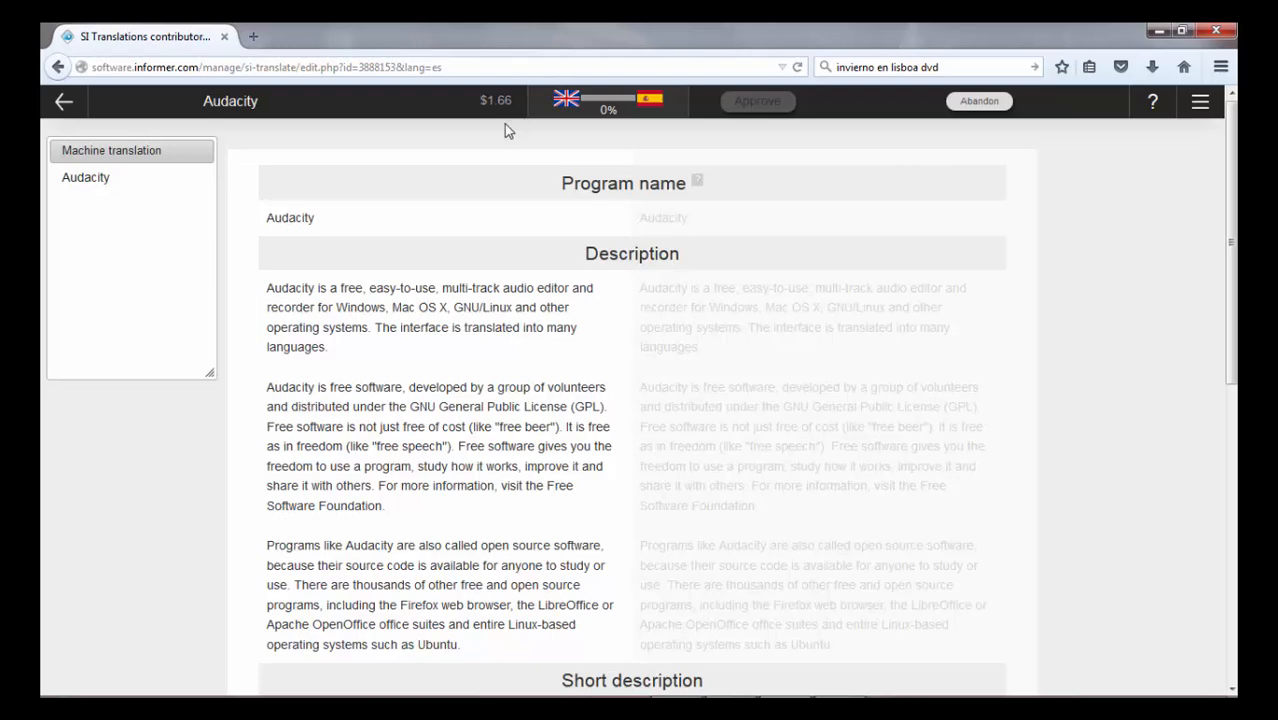
{"action": "mouse_move", "coordinate": [621, 112]}
Step: Review the keyboard shortcuts, read through the advanced help guide and close it
{"action": "left_click", "coordinate": [1152, 106]}
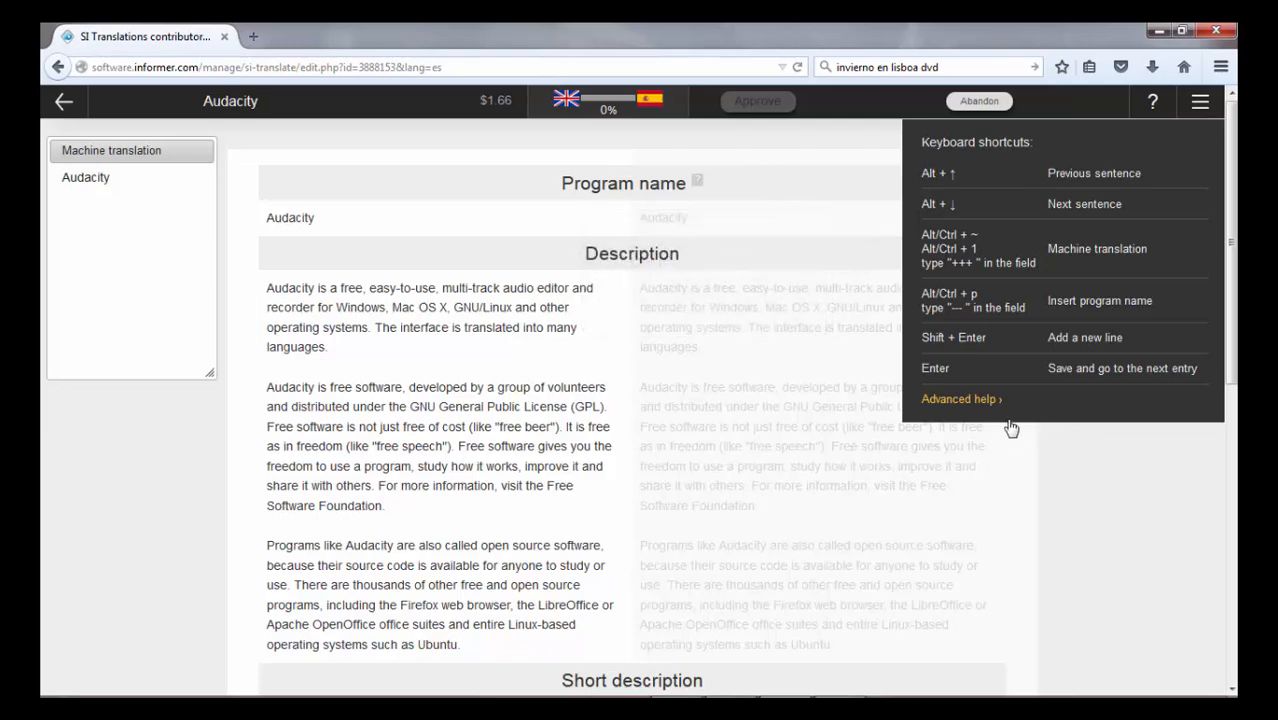
{"action": "left_click", "coordinate": [985, 399]}
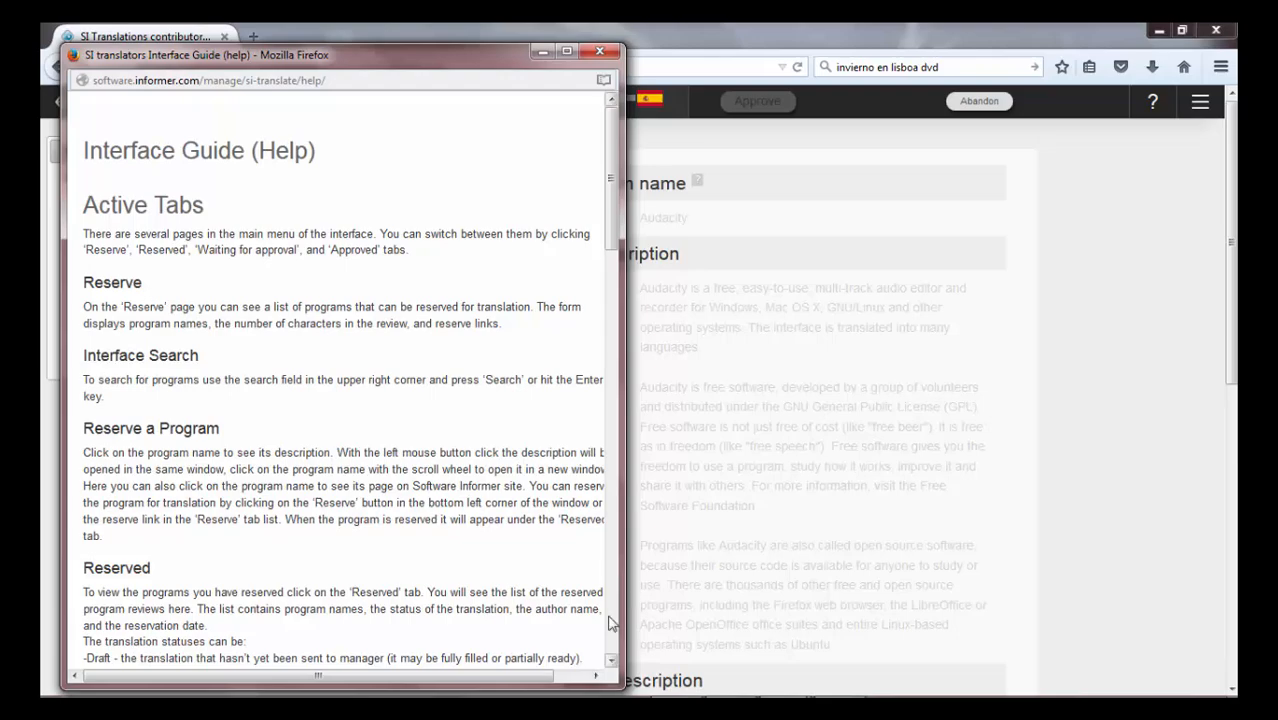
{"action": "left_click", "coordinate": [610, 618]}
{"action": "left_click", "coordinate": [612, 622]}
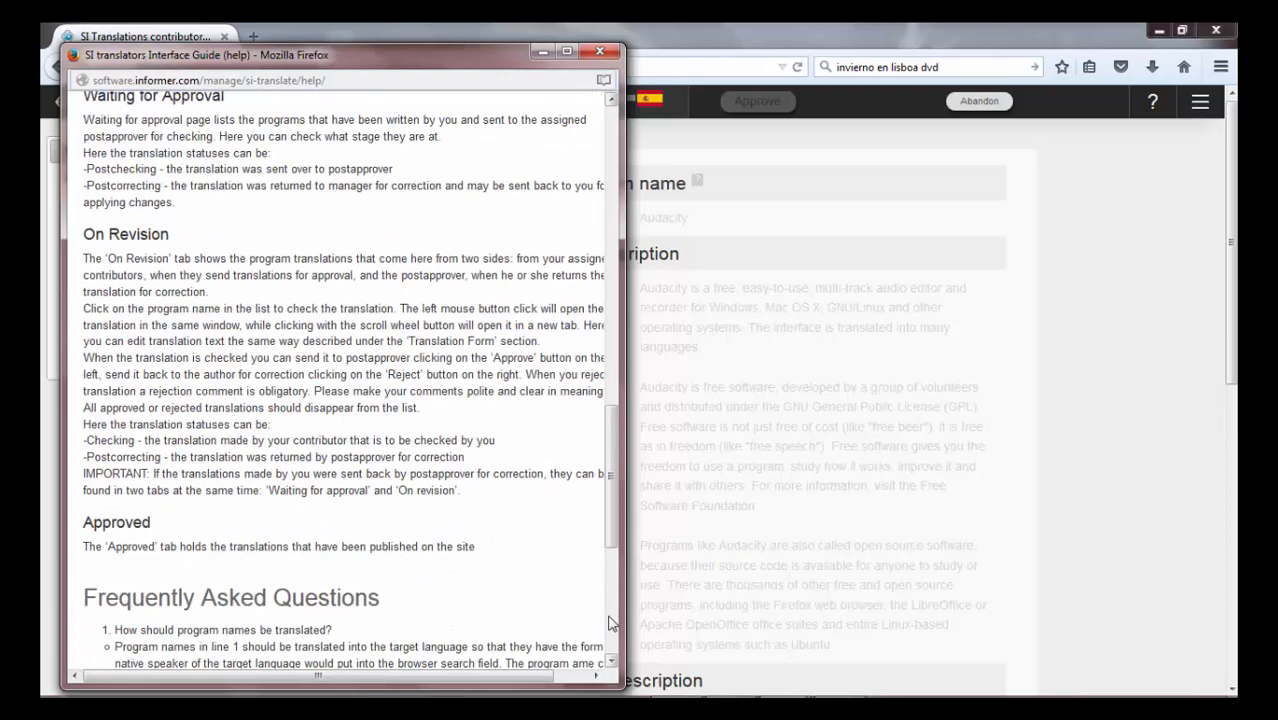
{"action": "left_click", "coordinate": [601, 52]}
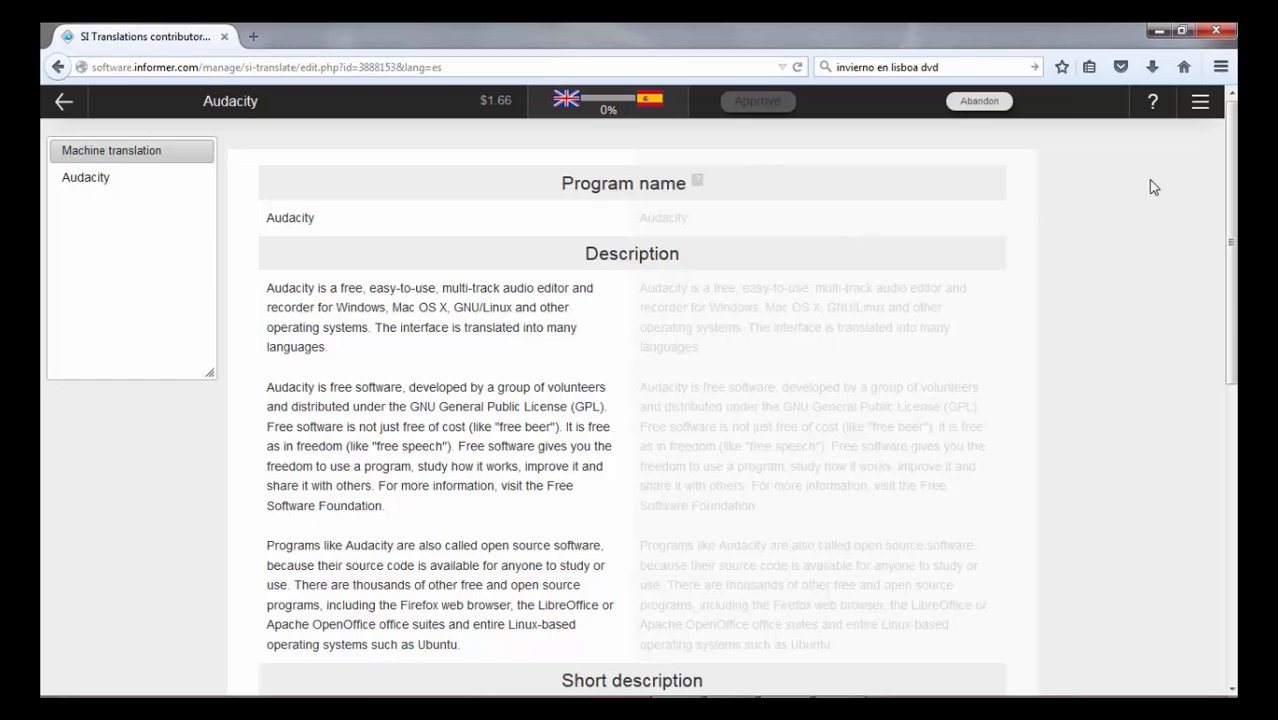
Step: Reveal the main interface navigation above the translation form and hide it again
{"action": "left_click", "coordinate": [1200, 110]}
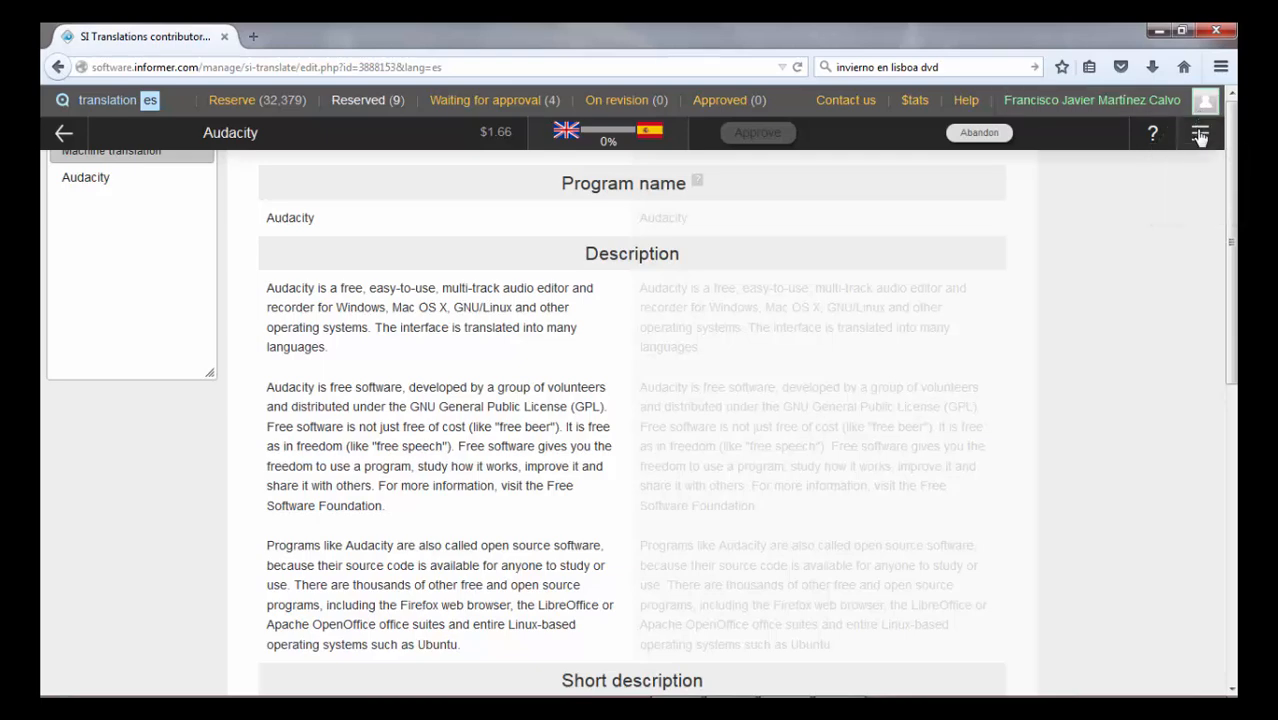
{"action": "left_click", "coordinate": [1200, 132]}
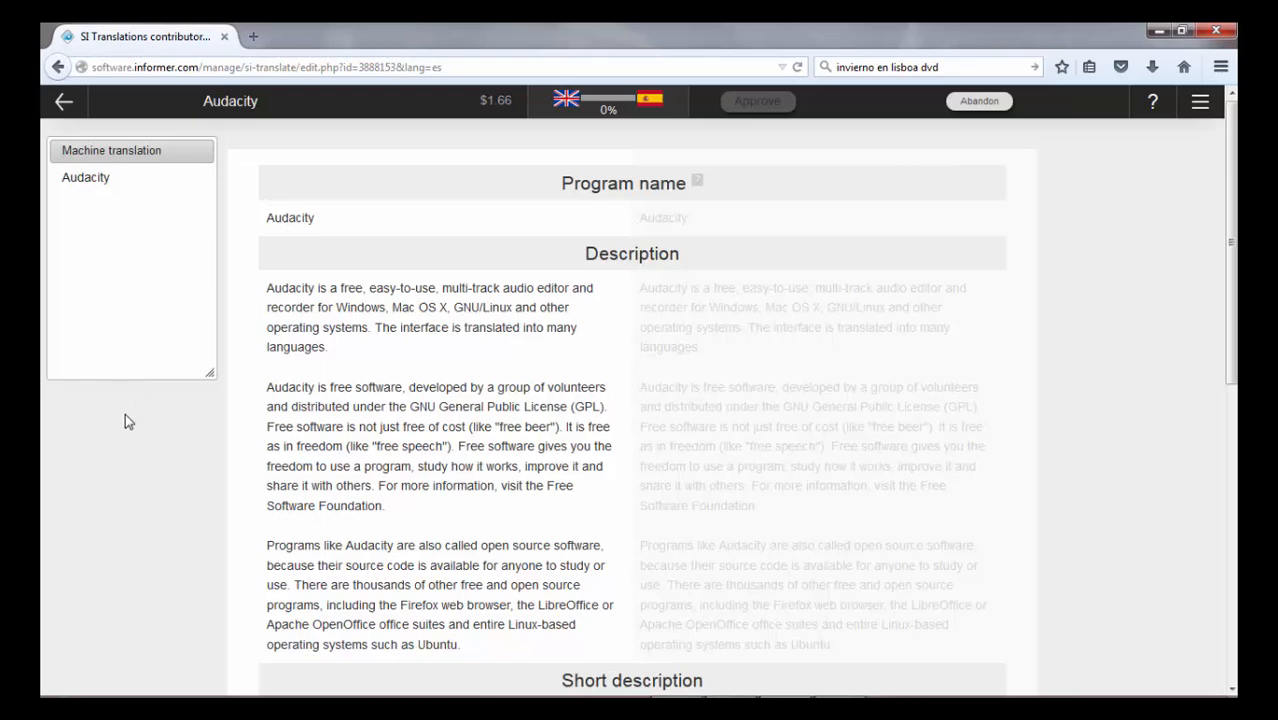
Step: Make the machine translation box slightly shorter and wider, and shift it marginally up and to the left
{"action": "mouse_move", "coordinate": [203, 360]}
{"action": "left_mouse_down"}
{"action": "mouse_move", "coordinate": [171, 240]}
{"action": "mouse_move", "coordinate": [210, 351]}
{"action": "left_mouse_up"}
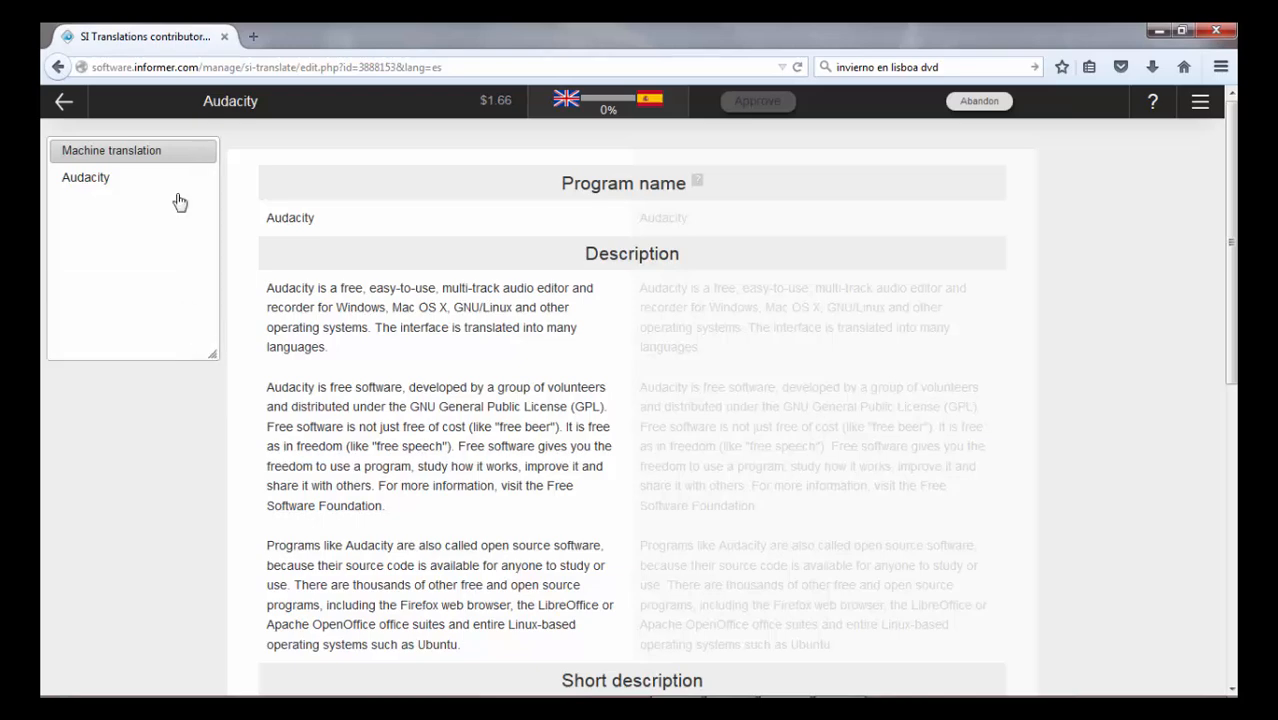
{"action": "mouse_move", "coordinate": [174, 157]}
{"action": "left_mouse_down"}
{"action": "mouse_move", "coordinate": [266, 218]}
{"action": "mouse_move", "coordinate": [388, 200]}
{"action": "mouse_move", "coordinate": [173, 156]}
{"action": "left_mouse_up"}
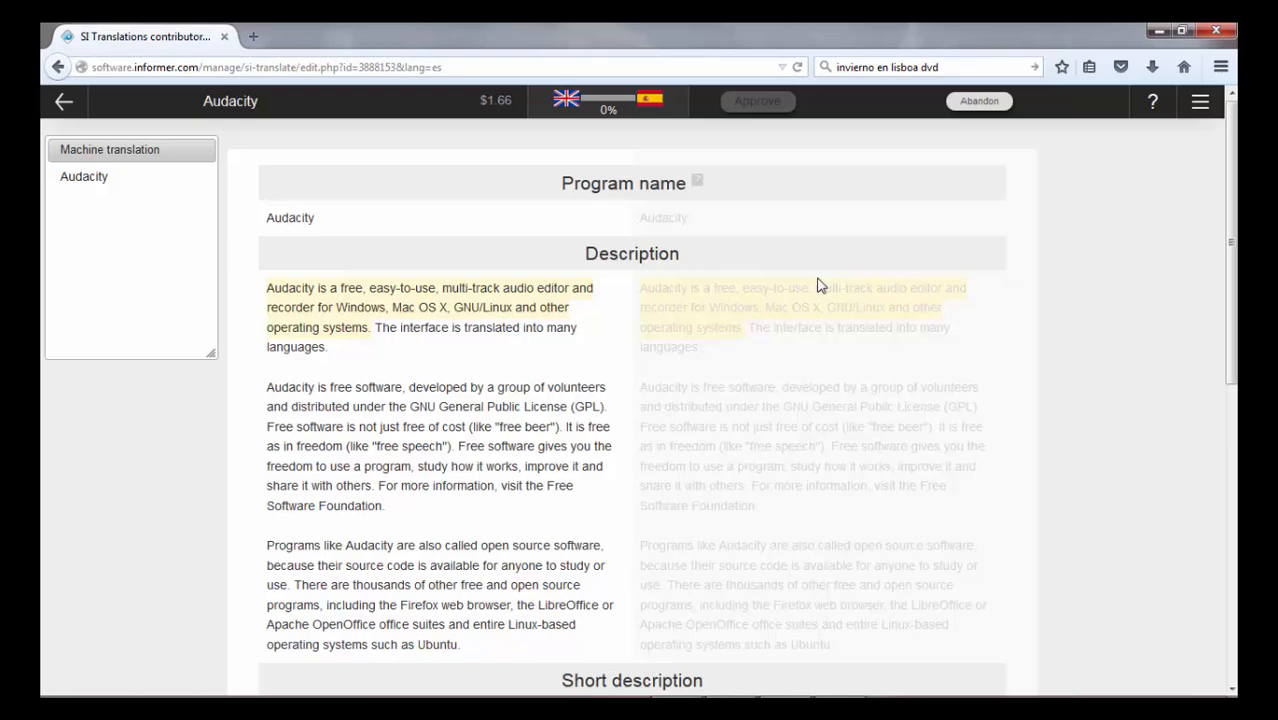
Step: Enter "Audacity" as the translated program name and save it
{"action": "left_click", "coordinate": [672, 219]}
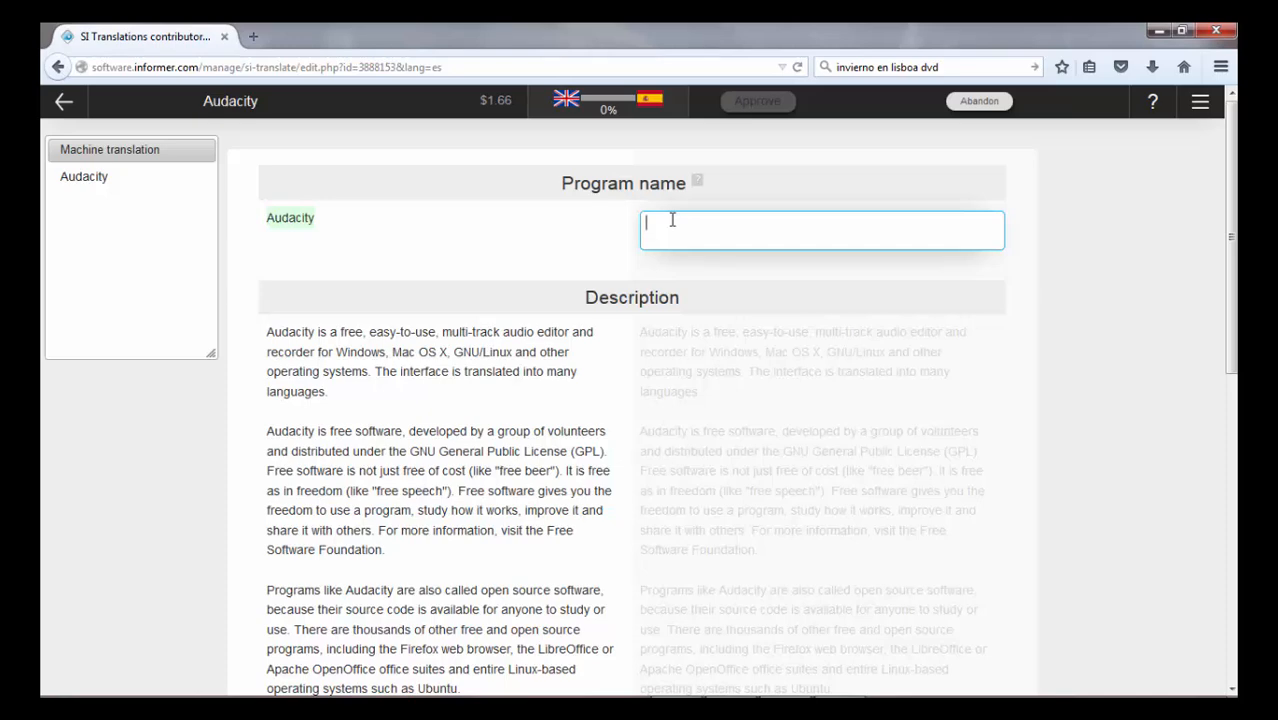
{"action": "type", "text": "Audacity"}
{"action": "key", "text": "Return"}
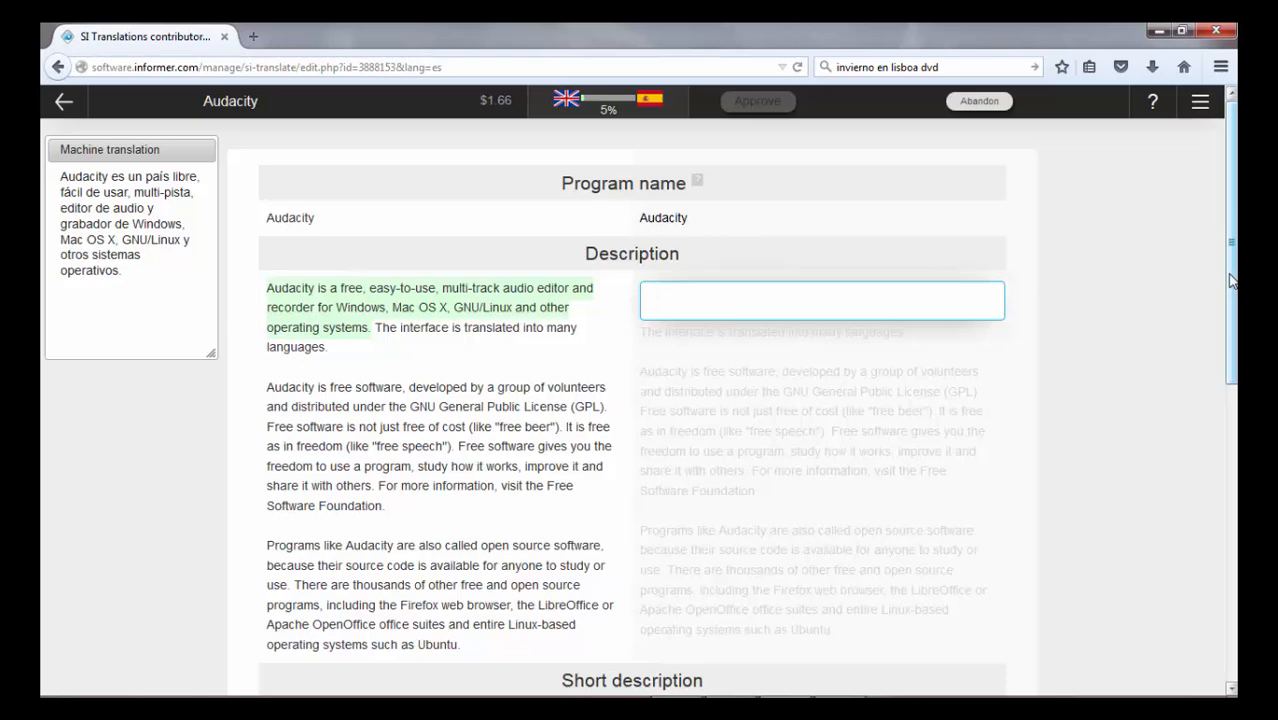
Step: Insert the suggested machine translation for the first description sentence and clear it again
{"action": "left_click_drag", "start_coordinate": [1232, 282], "coordinate": [1232, 346]}
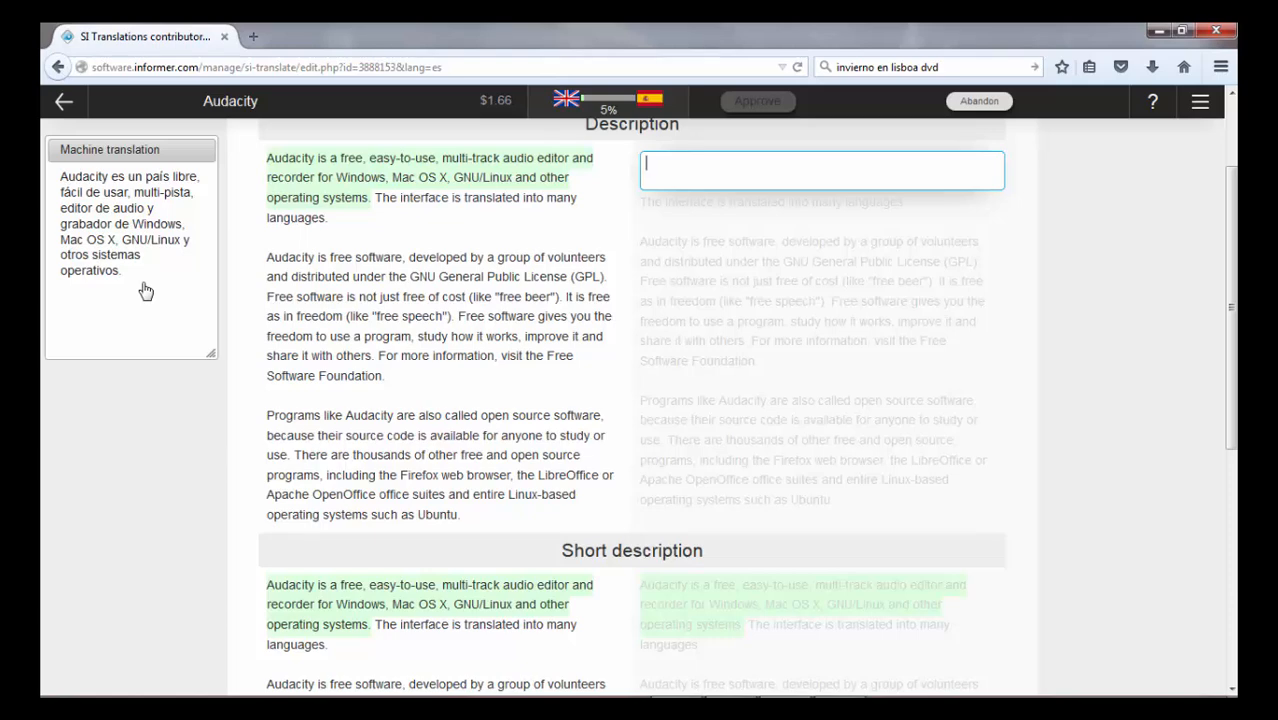
{"action": "type", "text": "Audacity es un país libre, fácil de usar, multi-pista, editor de audio y grabador de Windows, Mac OS X, GNU/Linux y otros sistemas operativos."}
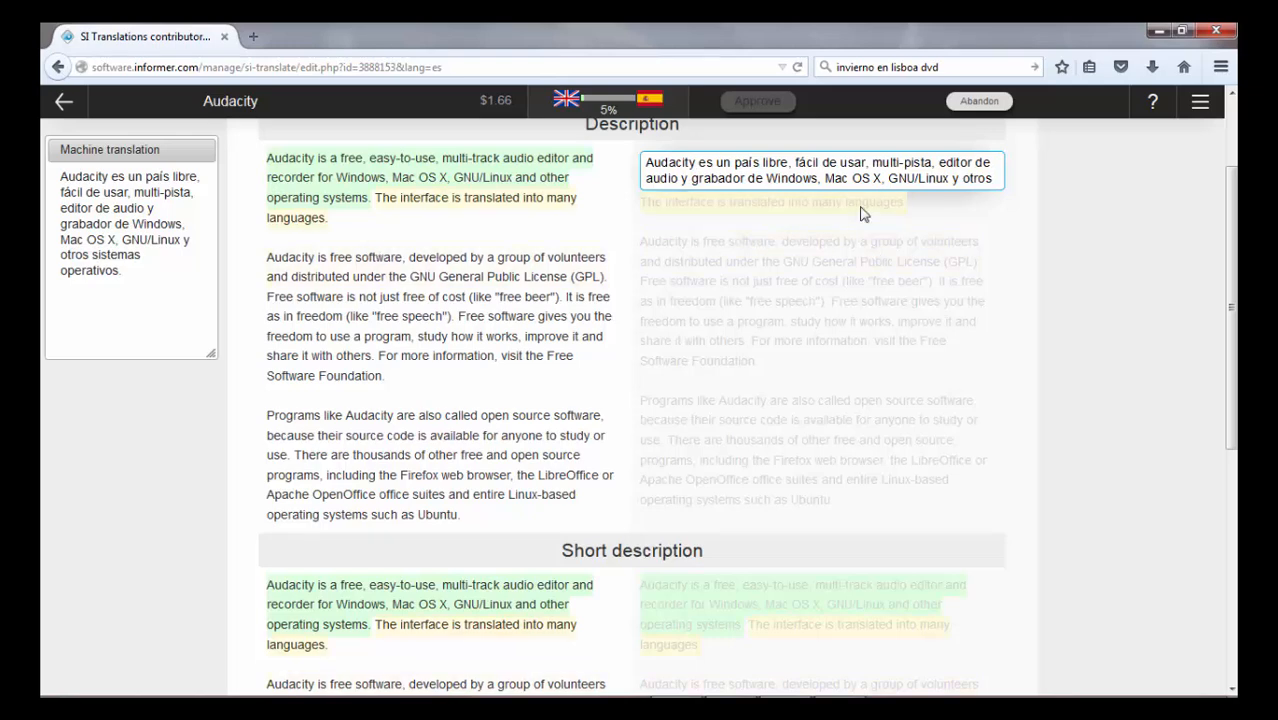
{"action": "triple_click", "coordinate": [850, 172]}
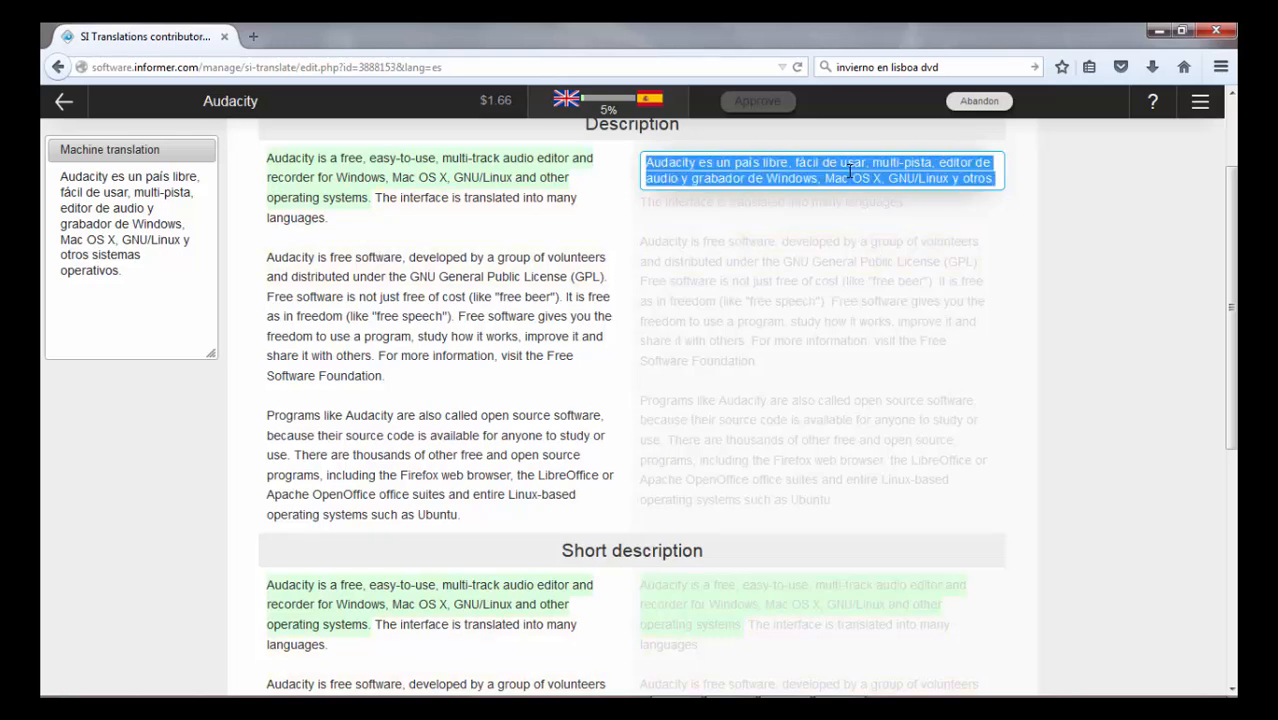
{"action": "key", "text": "Delete"}
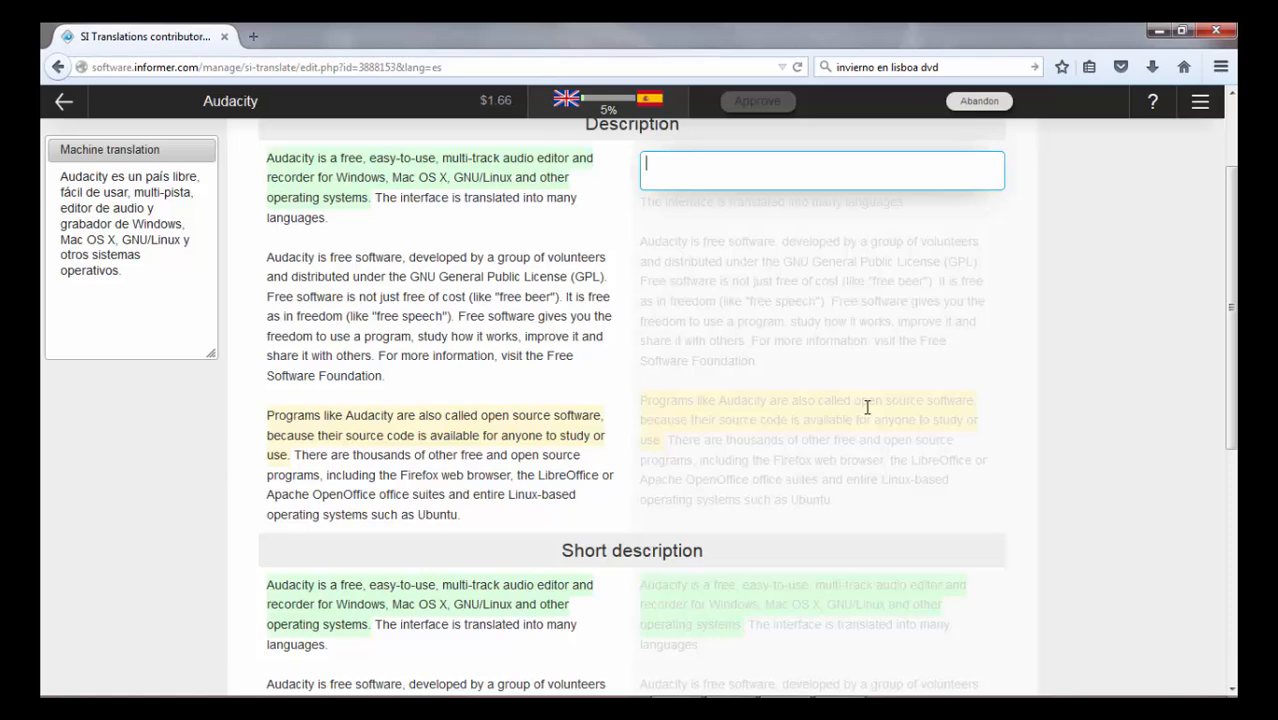
Step: Translate the first description sentence as "Audacity es un editor y grabador de audio gratuito, fácil de usar, multipista, para Windows, Mac OS, GNU/Linux y otros sistemas operativos."
{"action": "scroll", "coordinate": [867, 407], "scroll_direction": "up", "scroll_amount": 3}
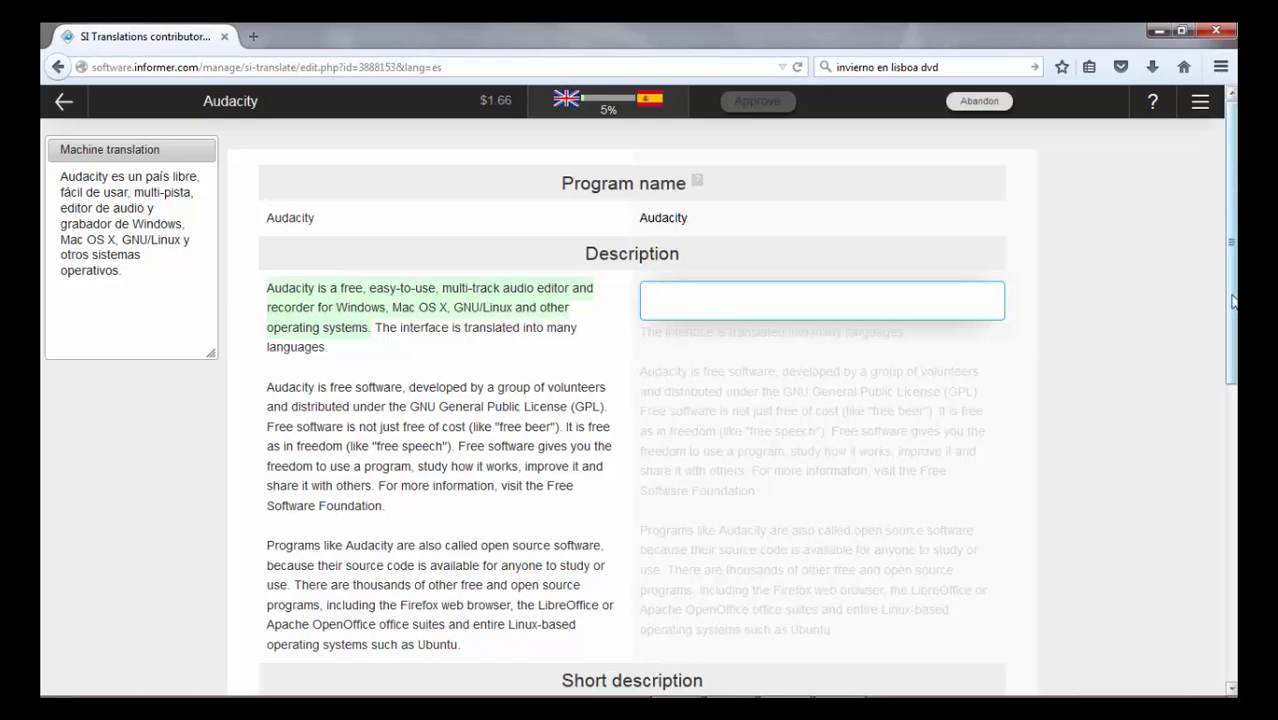
{"action": "scroll", "coordinate": [1232, 302], "scroll_direction": "down", "scroll_amount": 2}
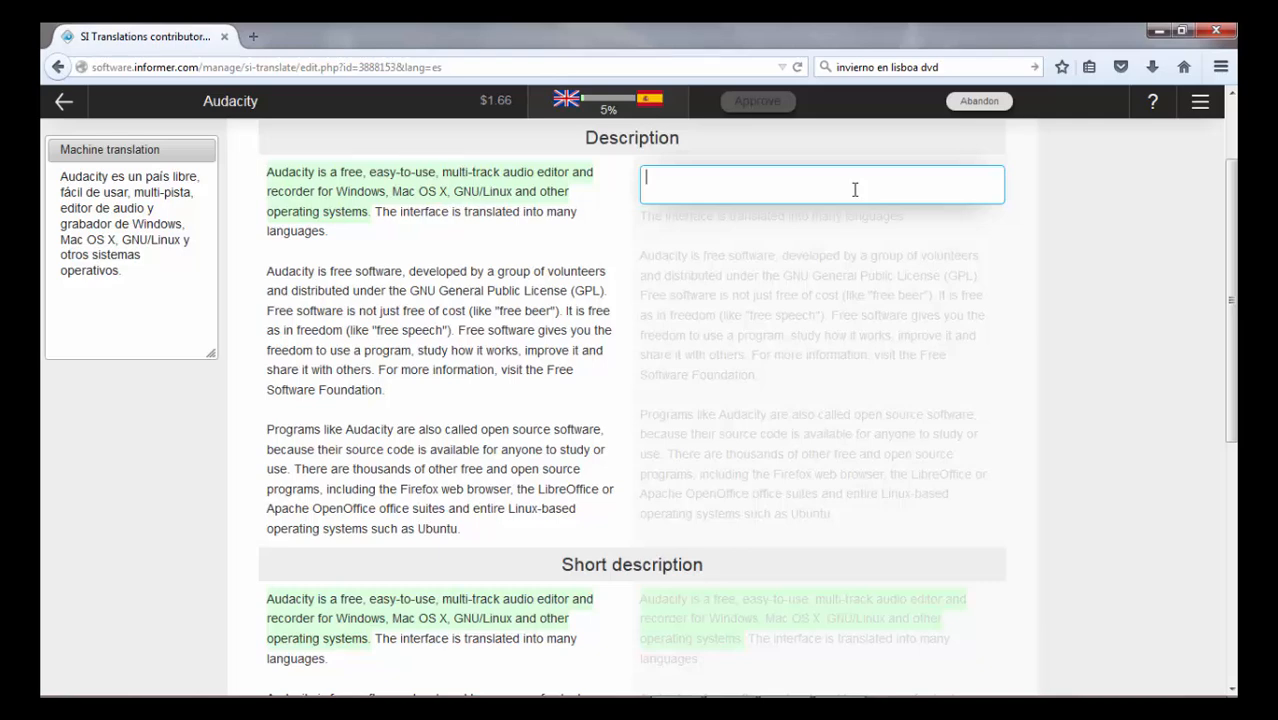
{"action": "type", "text": "Audacity"}
{"action": "type", "text": "es un edito"}
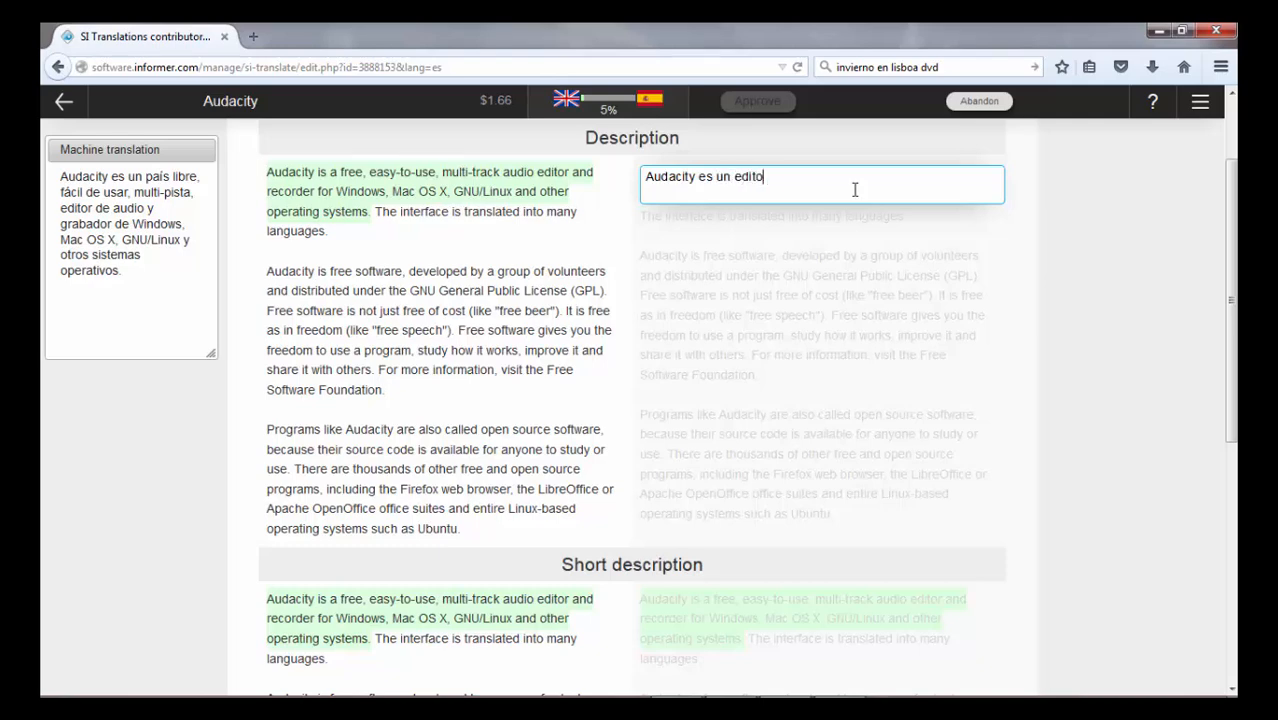
{"action": "type", "text": "r y grabador de audio gratuito"}
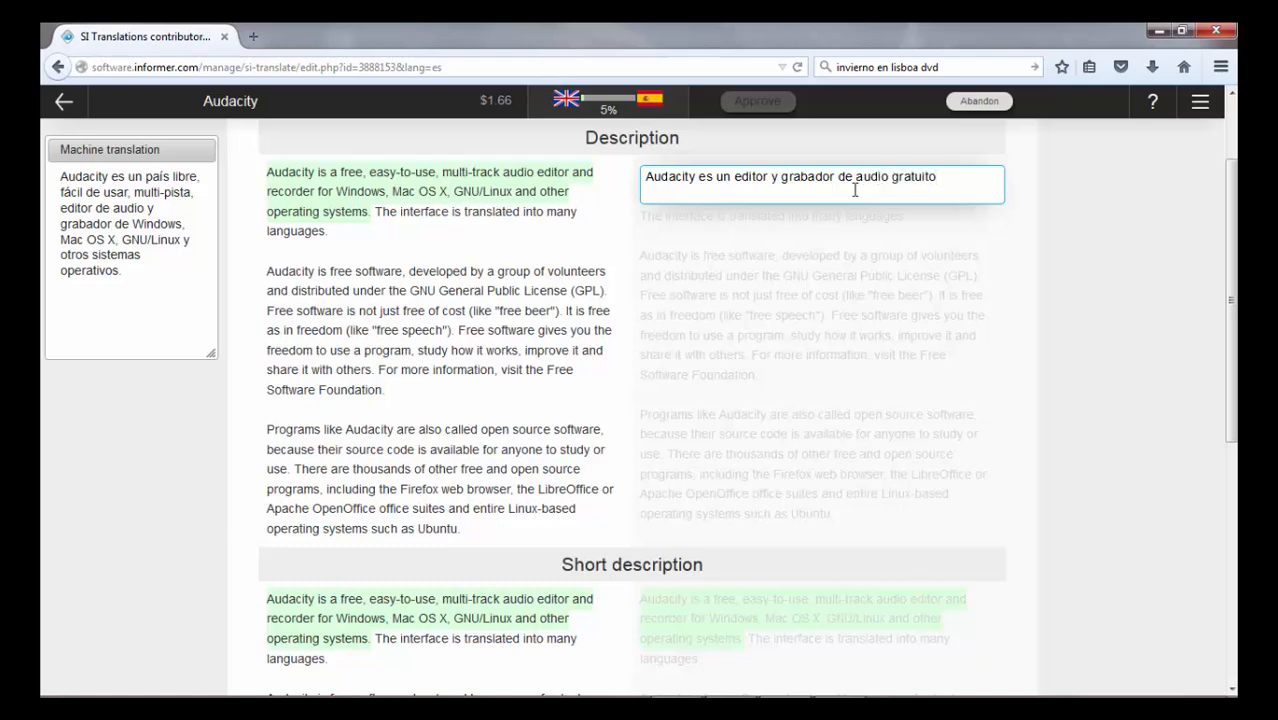
{"action": "type", "text": ", fácil"}
{"action": "key", "text": "BackSpace"}
{"action": "key", "text": "BackSpace"}
{"action": "key", "text": "BackSpace"}
{"action": "key", "text": "BackSpace"}
{"action": "type", "text": "i"}
{"action": "key", "text": "BackSpace"}
{"action": "type", "text": "cil de usar"}
{"action": "key", "text": "BackSpace"}
{"action": "type", "text": ", multipl"}
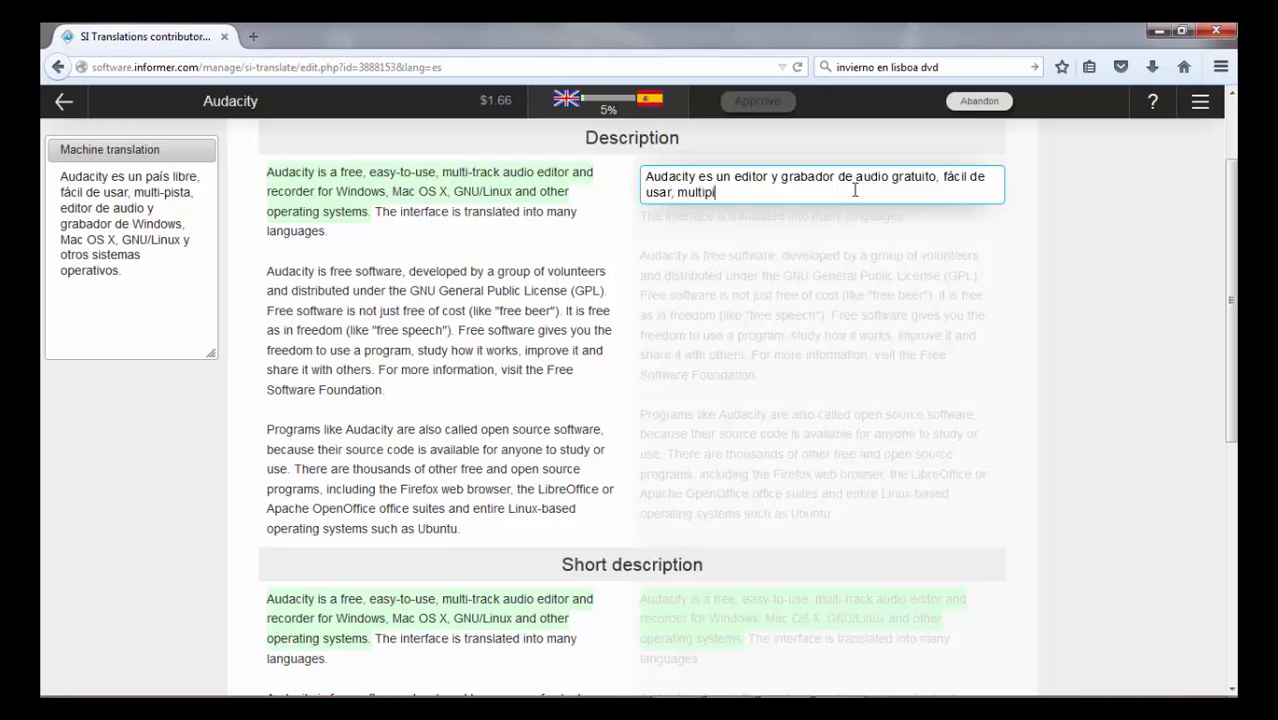
{"action": "type", "text": "sta, para Windows, M"}
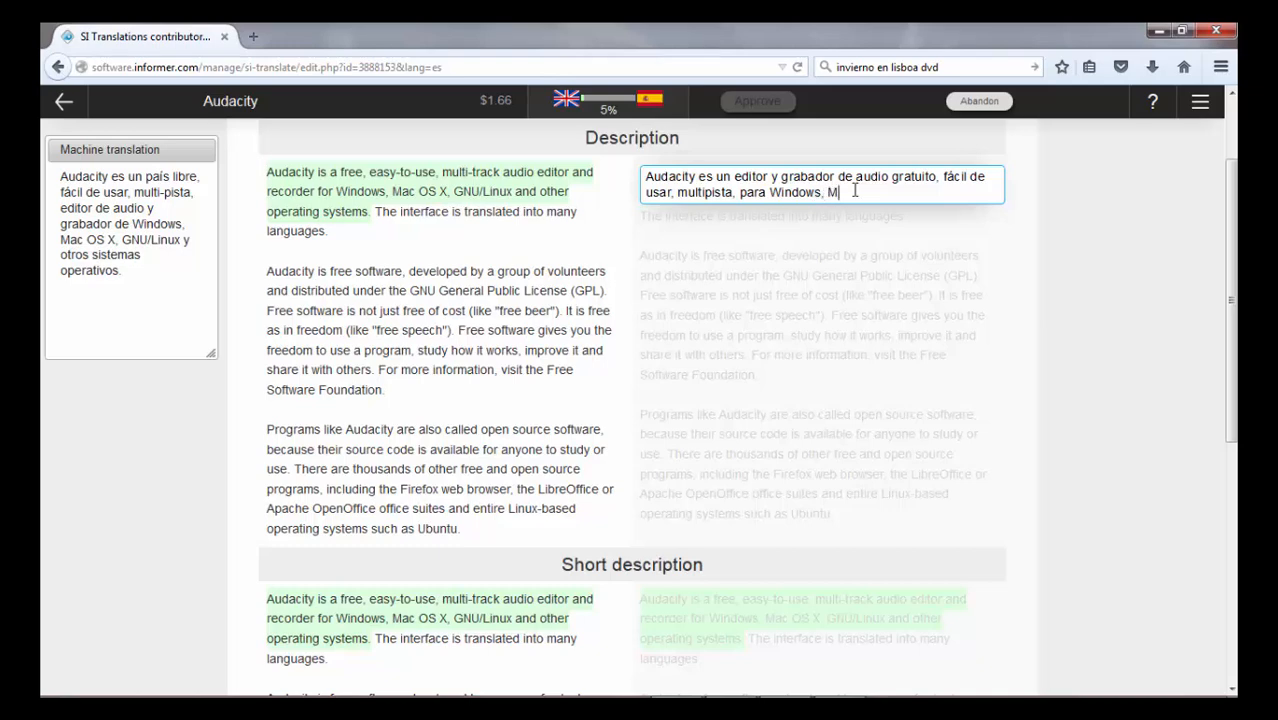
{"action": "type", "text": "AC"}
{"action": "key", "text": "BackSpace"}
{"action": "key", "text": "BackSpace"}
{"action": "type", "text": "ac."}
{"action": "type", "text": " OS"}
{"action": "type", "text": ", GNU"}
{"action": "type", "text": "/"}
{"action": "type", "text": "Linux"}
{"action": "type", "text": "y otros "}
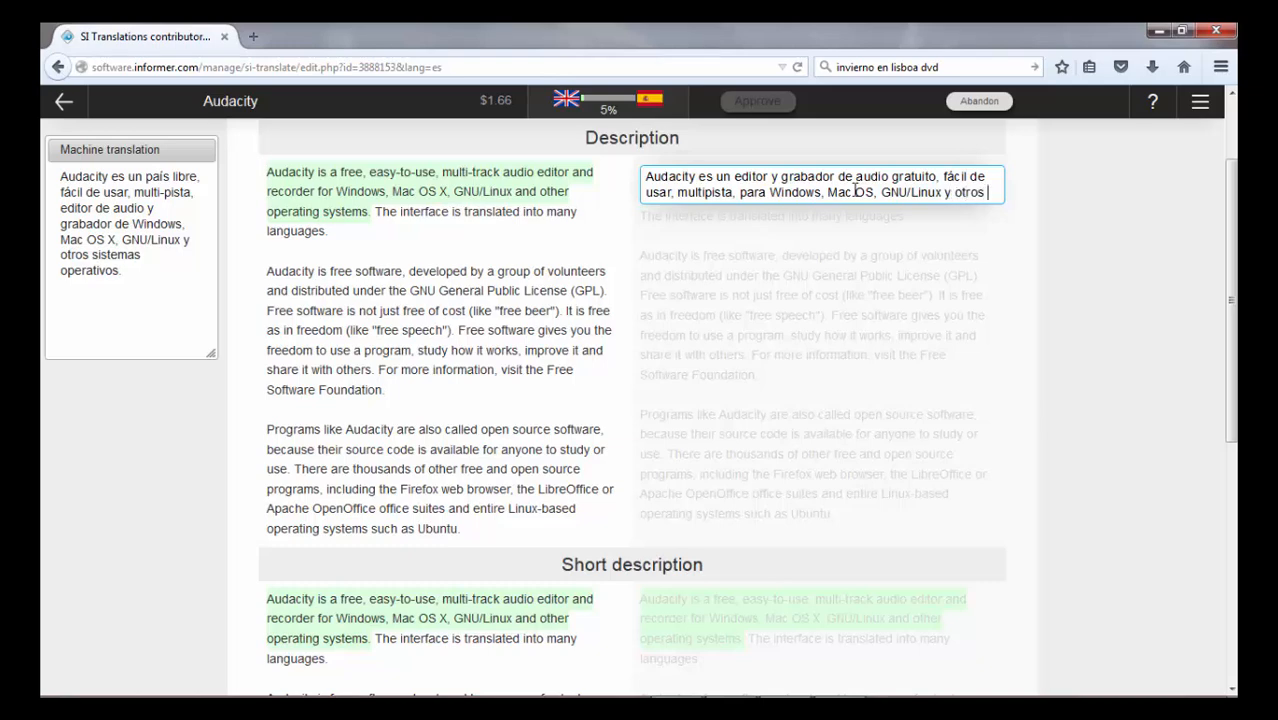
{"action": "type", "text": "sistema"}
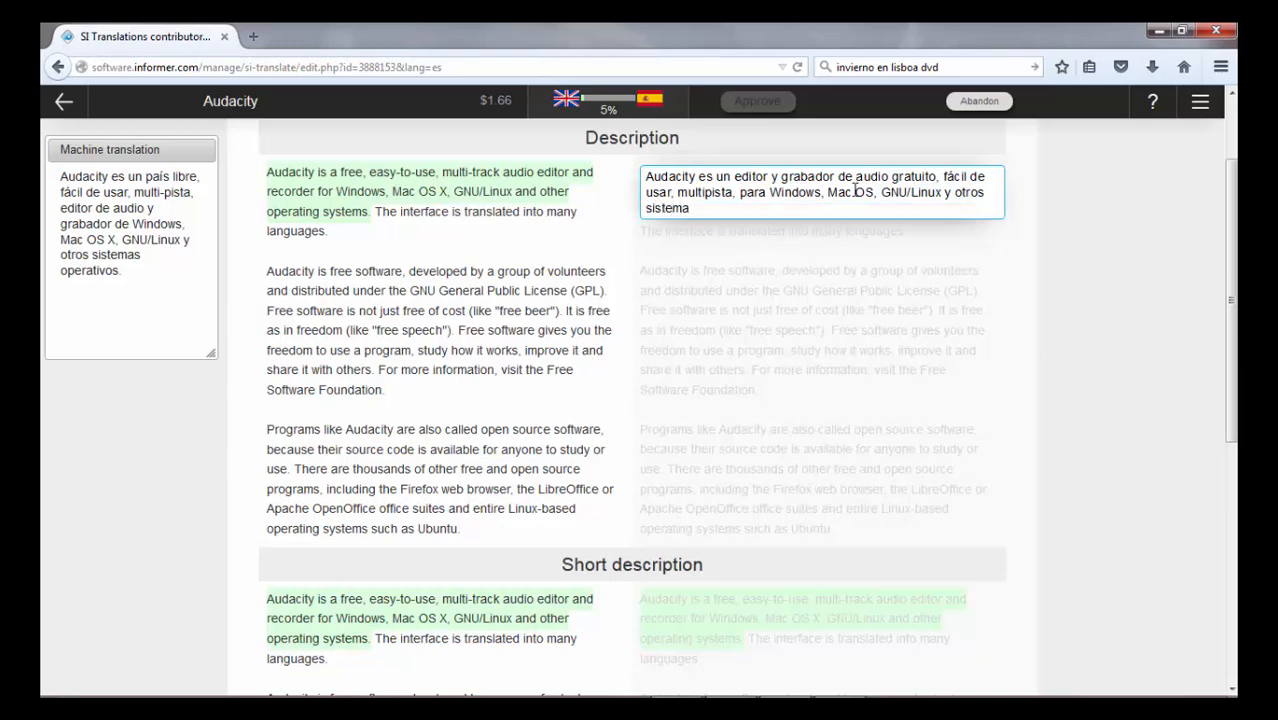
{"action": "type", "text": "s operativos"}
{"action": "key", "text": "Return"}
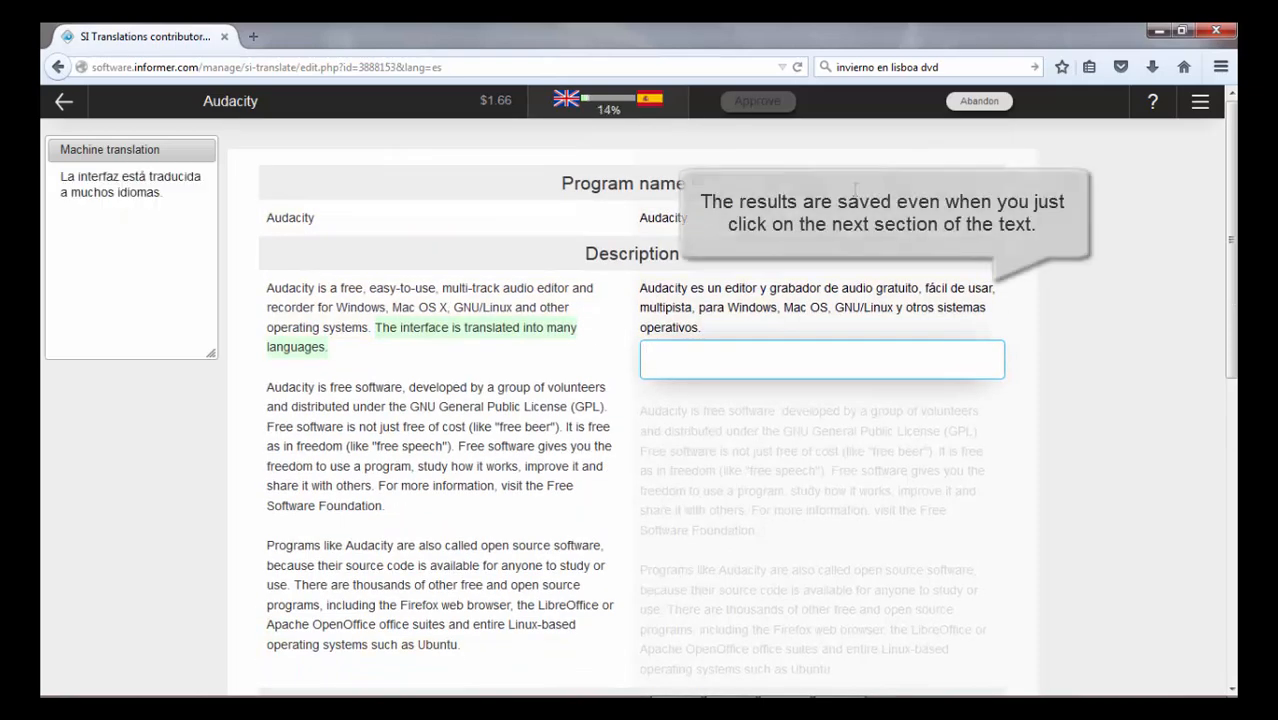
Step: Translate the second description sentence as "La interfaz está traducida a múltiples idiomas." and save it
{"action": "type", "text": "La interfa"}
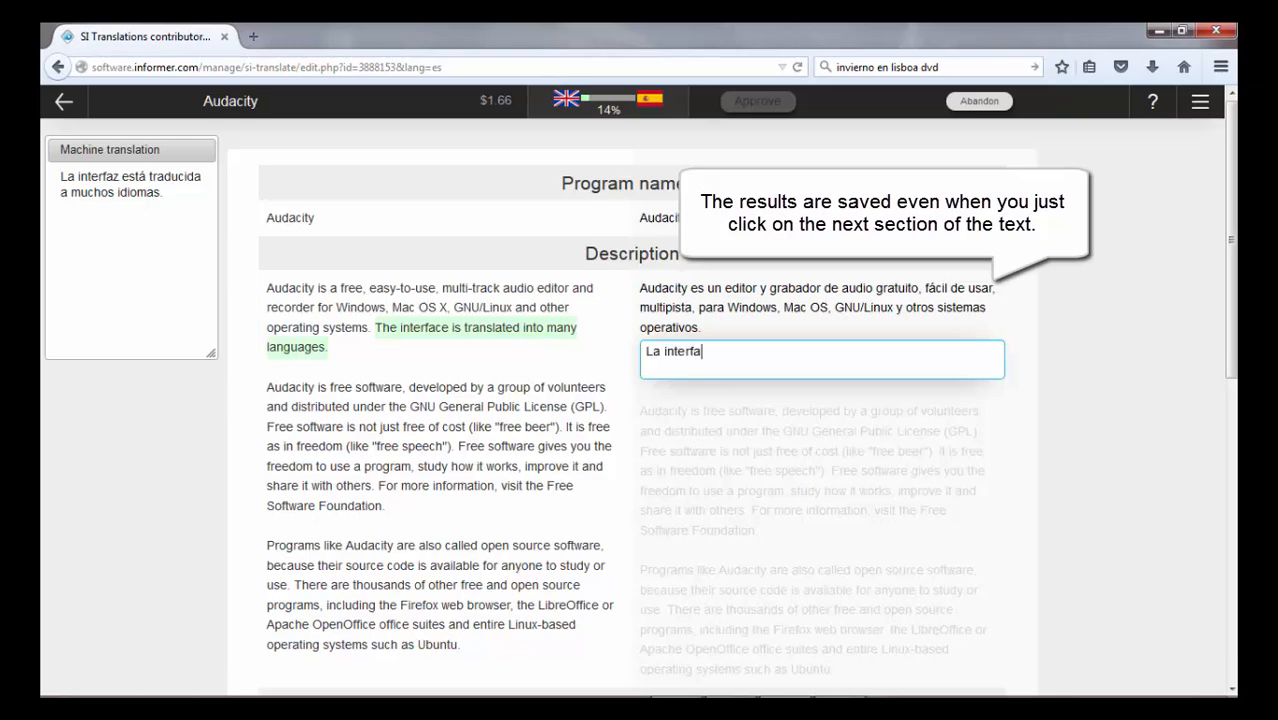
{"action": "type", "text": "z está traducida a "}
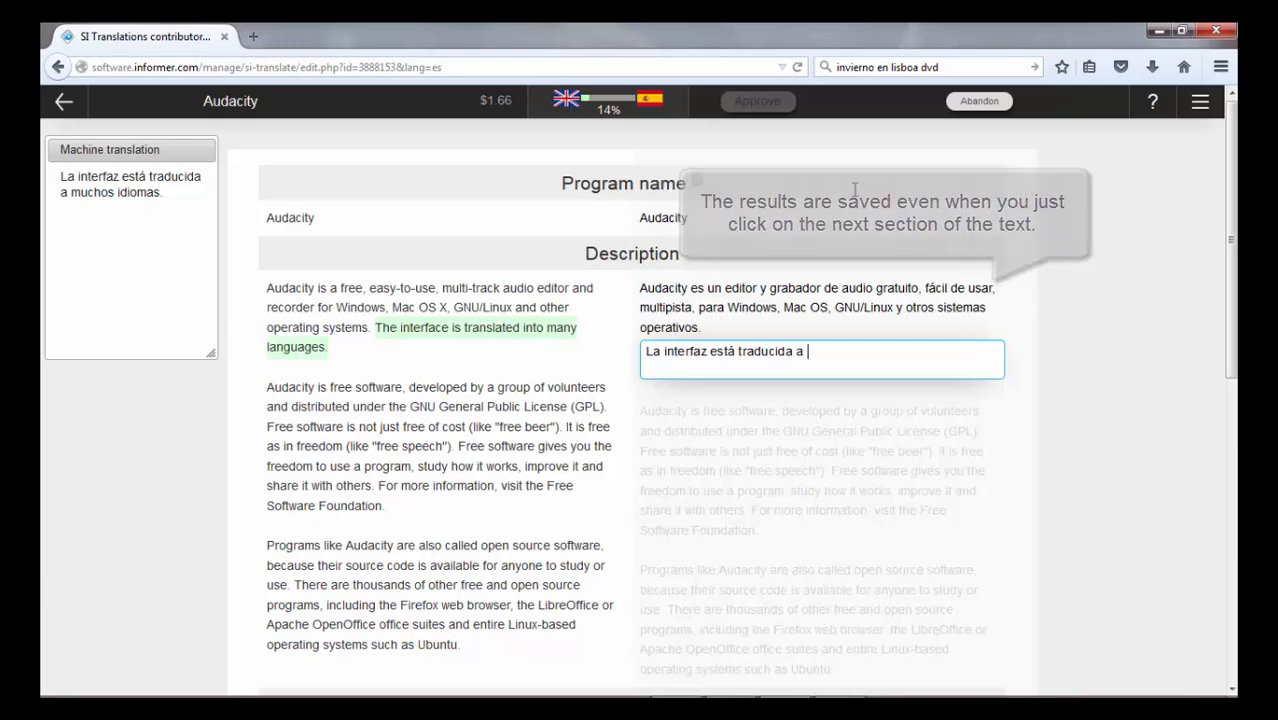
{"action": "type", "text": "múltiples"}
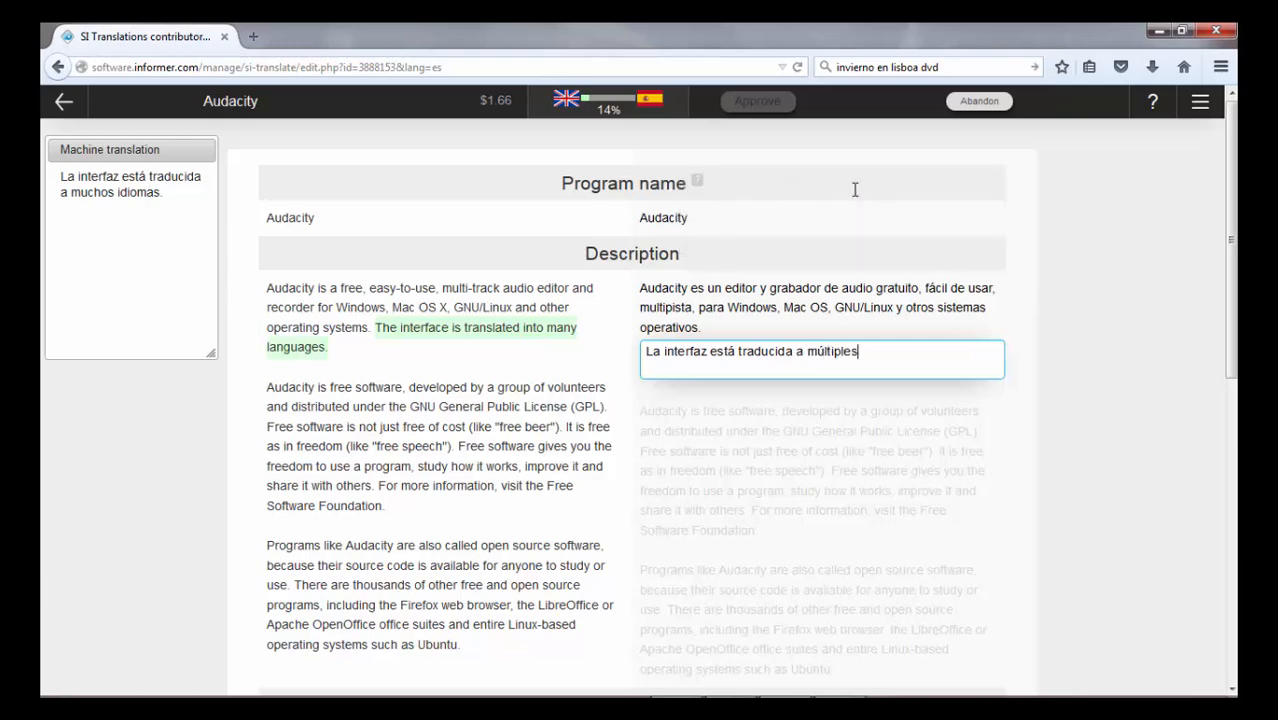
{"action": "type", "text": " idiomas."}
{"action": "key", "text": "Return"}
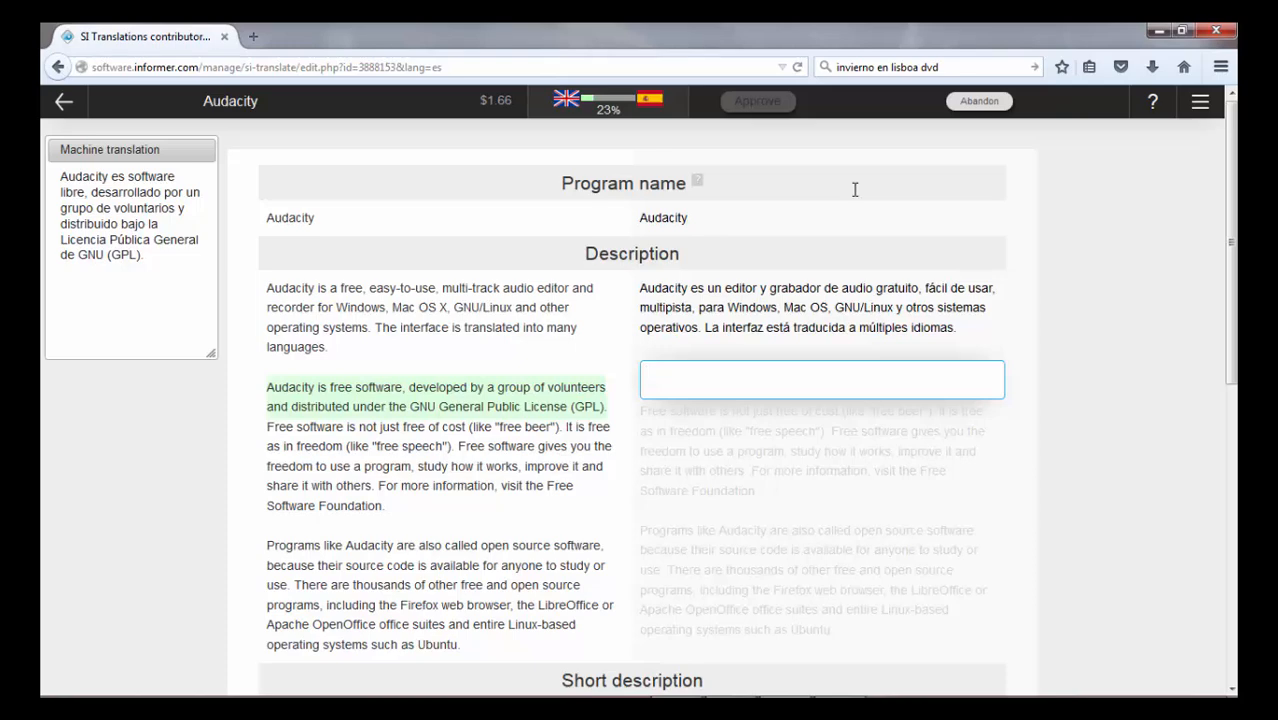
Step: Translate the third description sentence as "Audacity es "free software", desarrollado por un grupo de voluntarios y distribuido bajo Licencia Pública General de GNU (GPL)." and save it
{"action": "type", "text": "Audacity es \"free software\""}
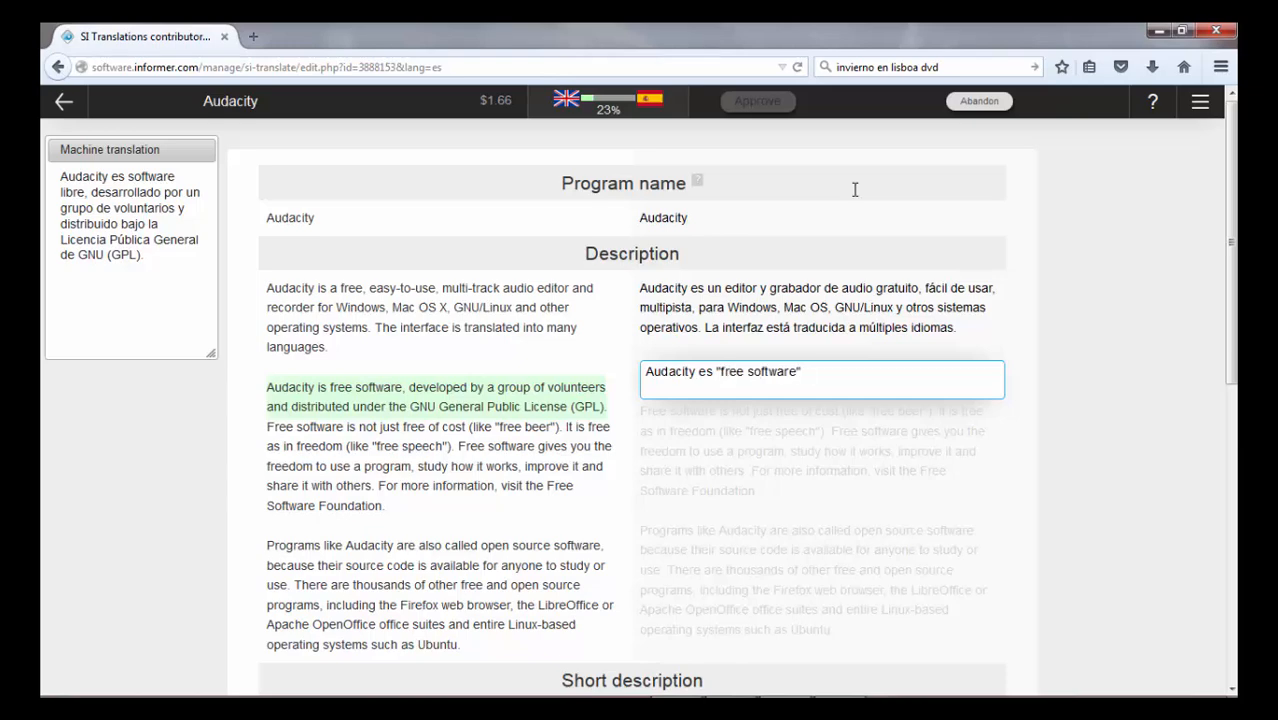
{"action": "key", "text": "BackSpace"}
{"action": "type", "text": ", desarrollado por un gr"}
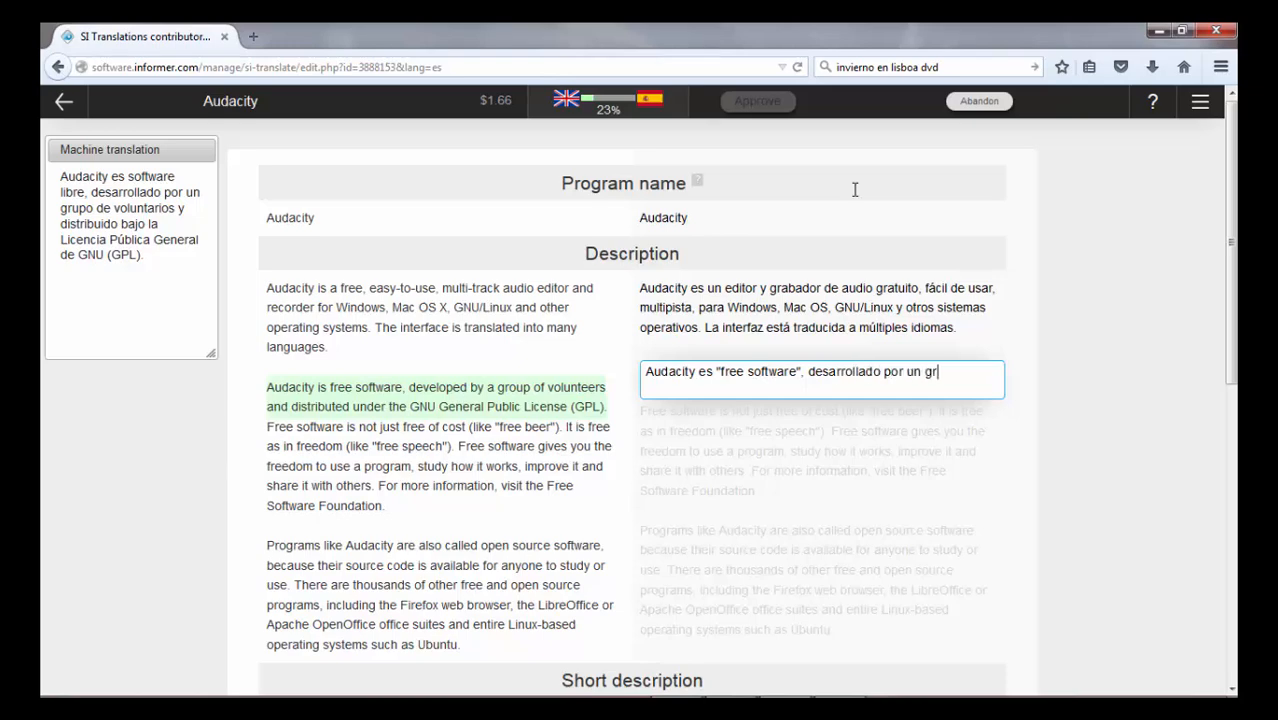
{"action": "type", "text": "upo de voluntarios y dis"}
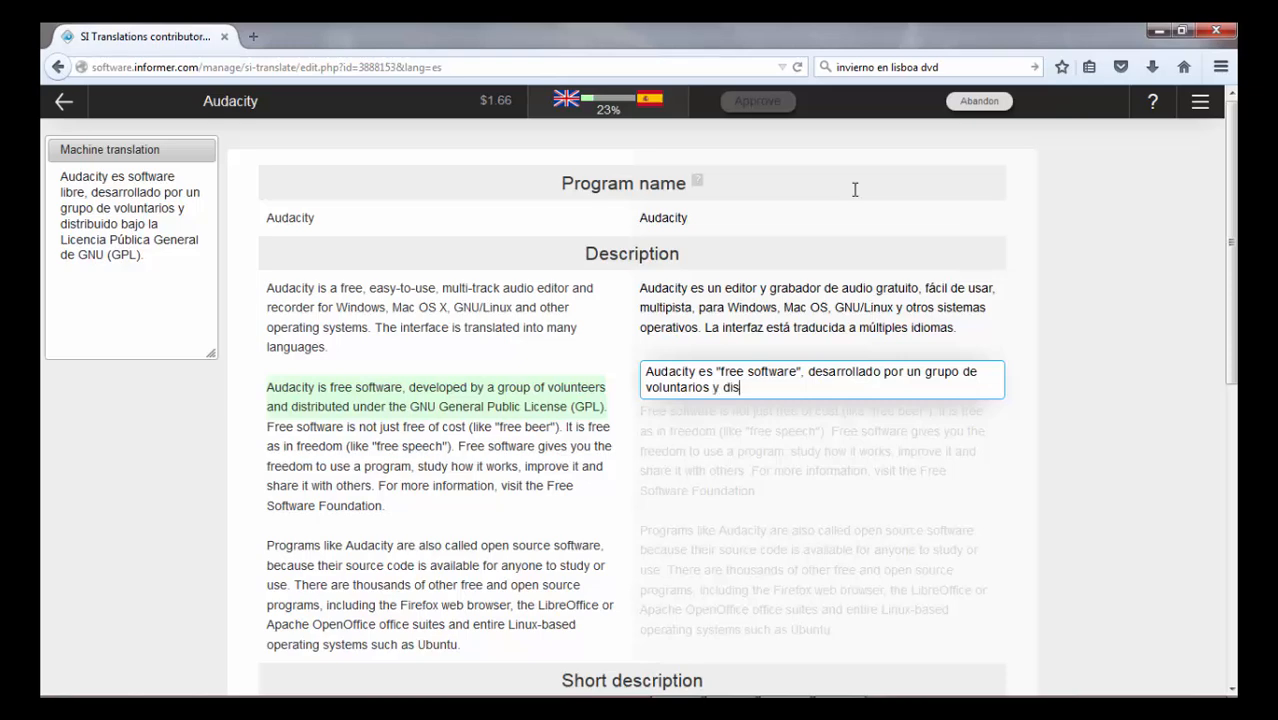
{"action": "type", "text": "tribuido bajo lice"}
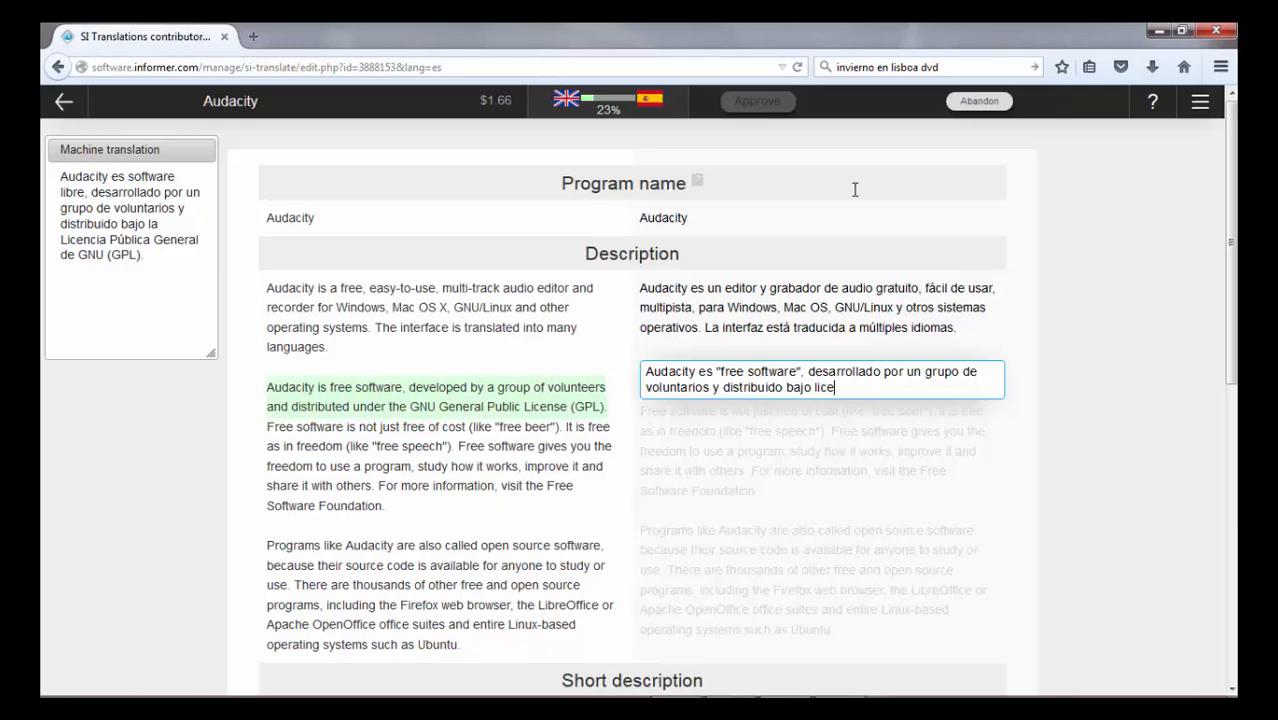
{"action": "key", "text": "BackSpace"}
{"action": "key", "text": "BackSpace"}
{"action": "key", "text": "BackSpace"}
{"action": "key", "text": "BackSpace"}
{"action": "type", "text": "Licencia Pública General de "}
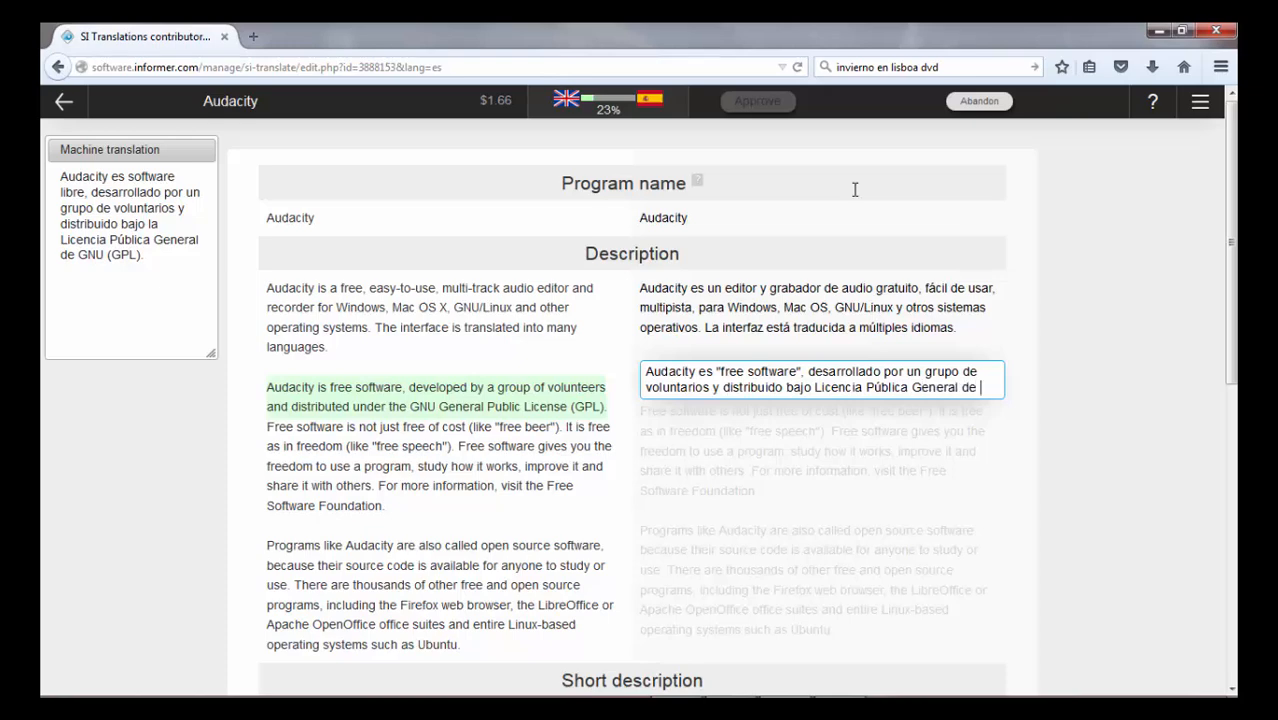
{"action": "type", "text": "GNU ("}
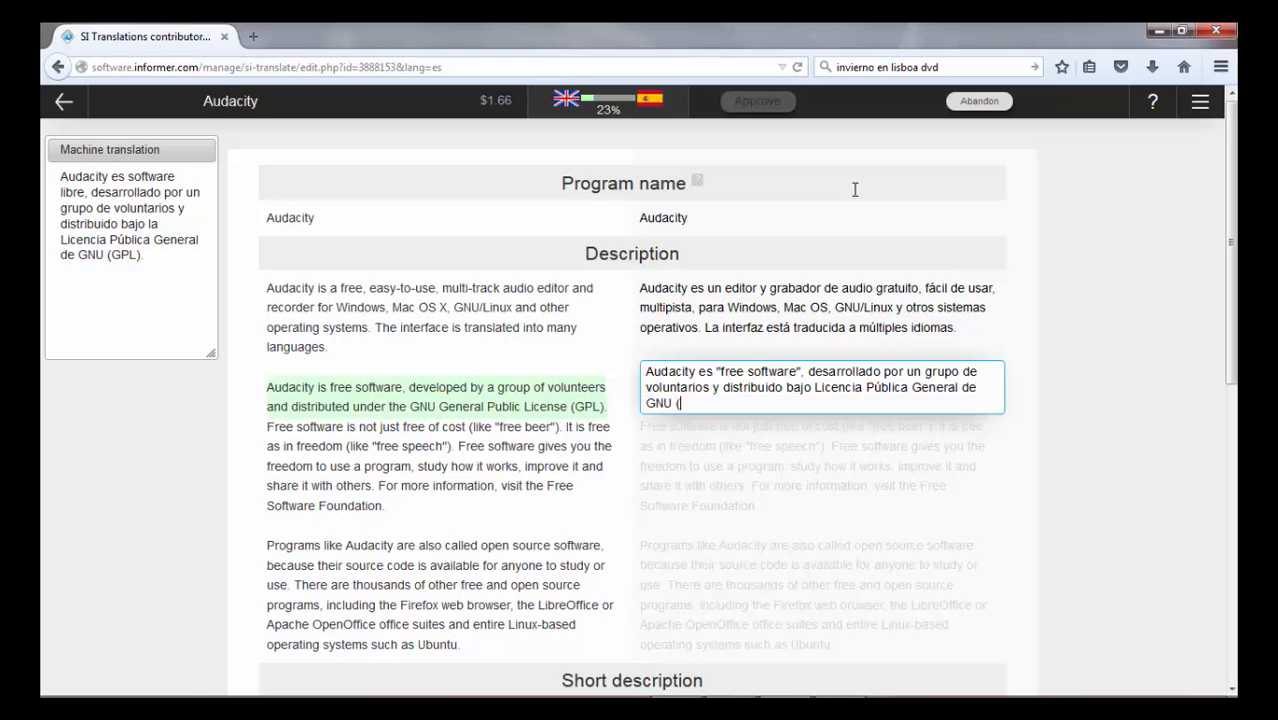
{"action": "type", "text": "GPL)."}
{"action": "key", "text": "Tab"}
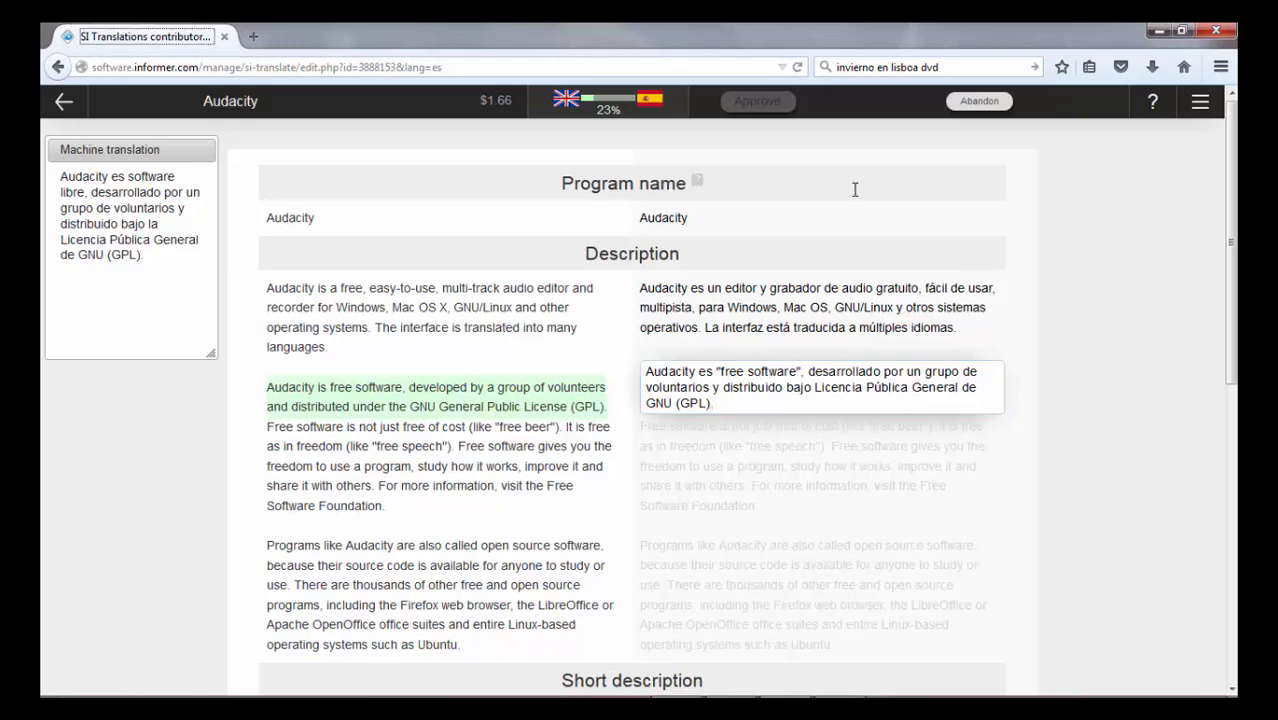
{"action": "left_click", "coordinate": [783, 408]}
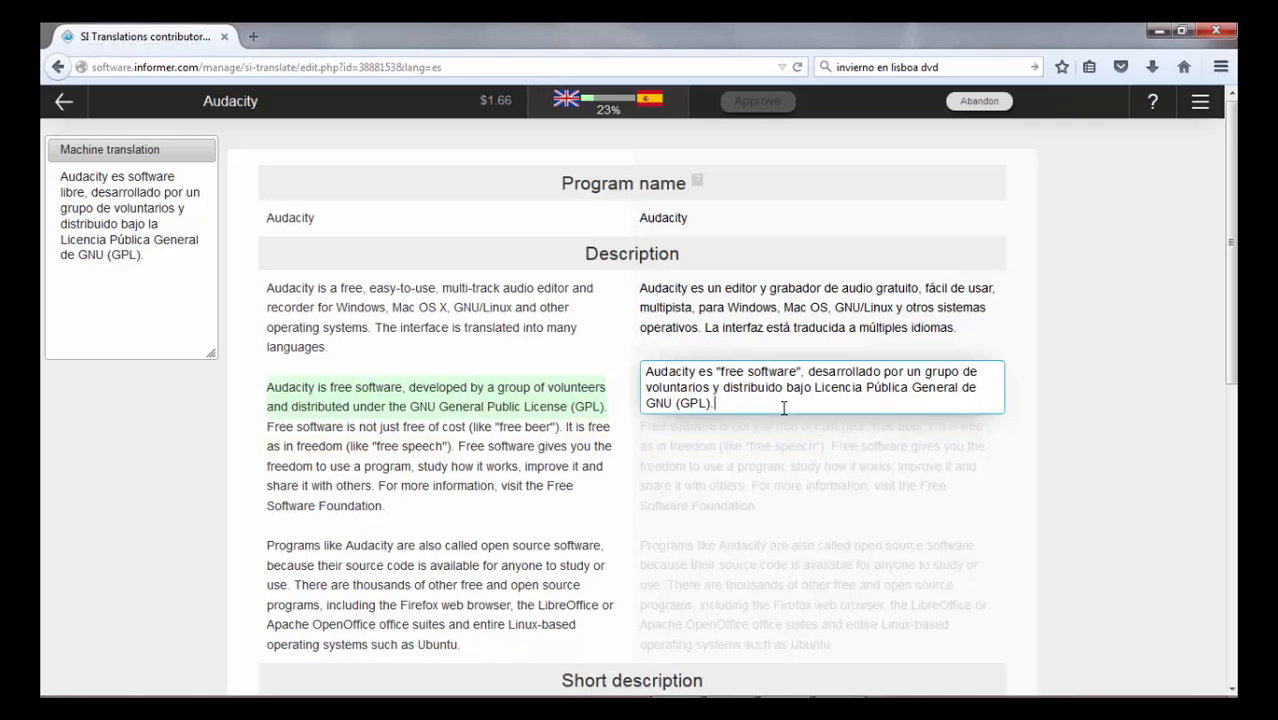
{"action": "key", "text": "Return"}
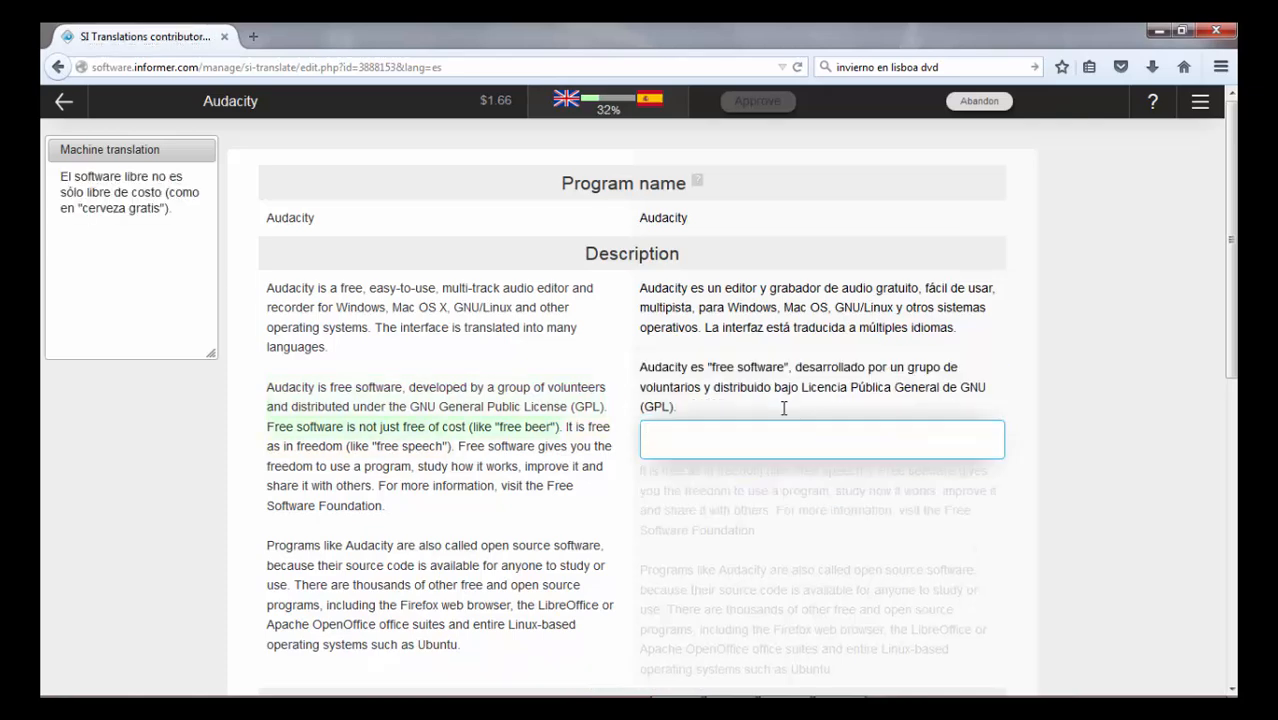
Step: Translate the fourth description sentence as ""Free software" no hace referencia solo a que es gratis (como en "cerveza gratis")," and save it
{"action": "type", "text": "\"Free software\" no hace referencia"}
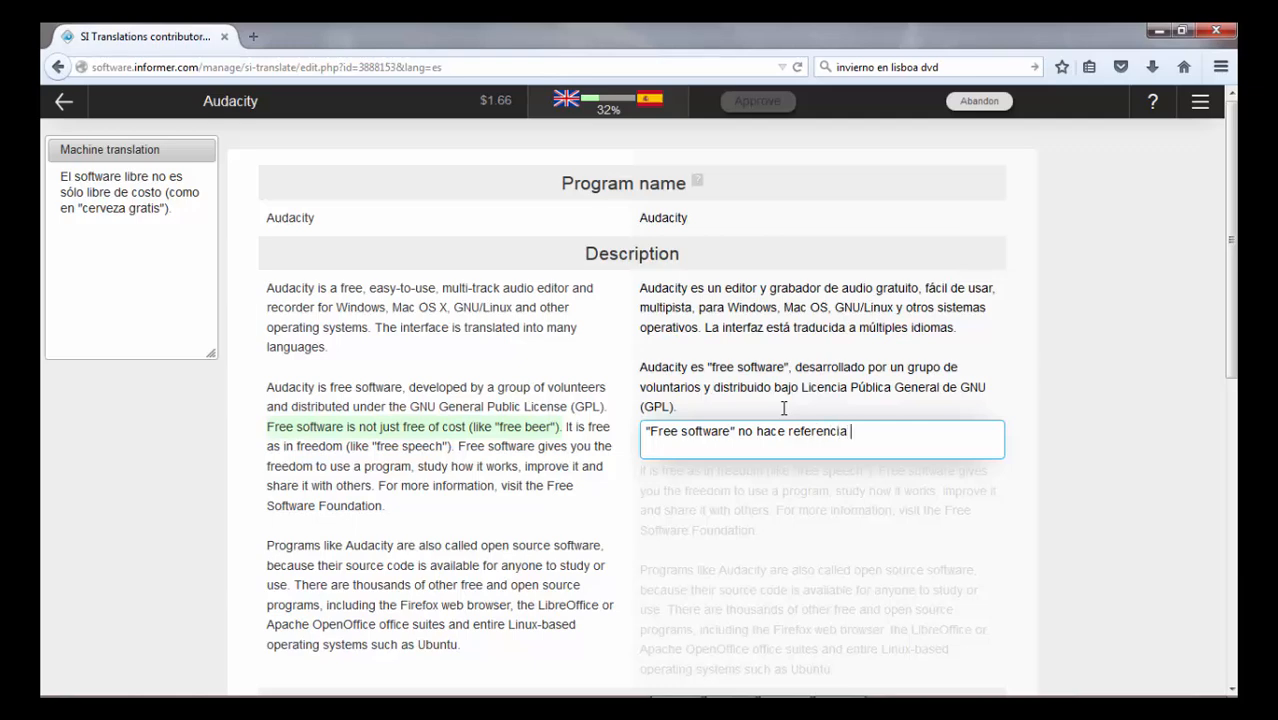
{"action": "type", "text": " solo a que es gratis (como"}
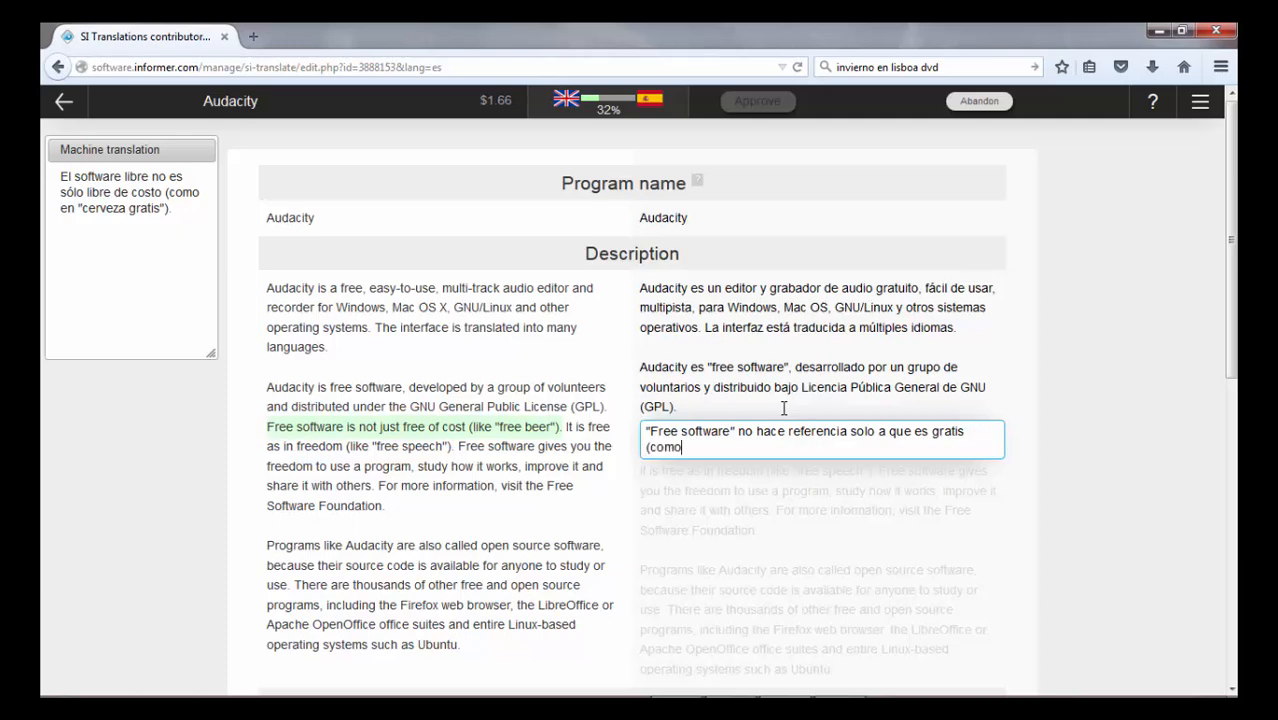
{"action": "type", "text": " en \"cerveza a"}
{"action": "type", "text": "ratis\")."}
{"action": "key", "text": "Tab"}
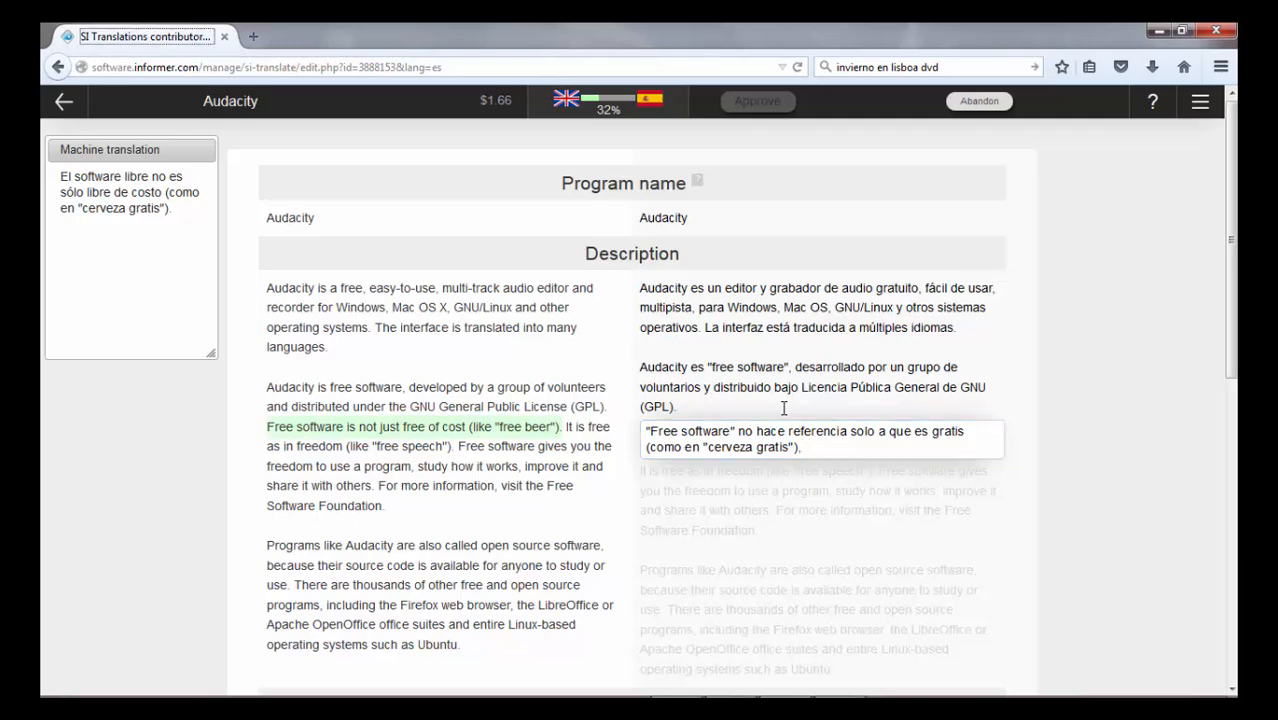
{"action": "left_click", "coordinate": [846, 455]}
{"action": "key", "text": "Return"}
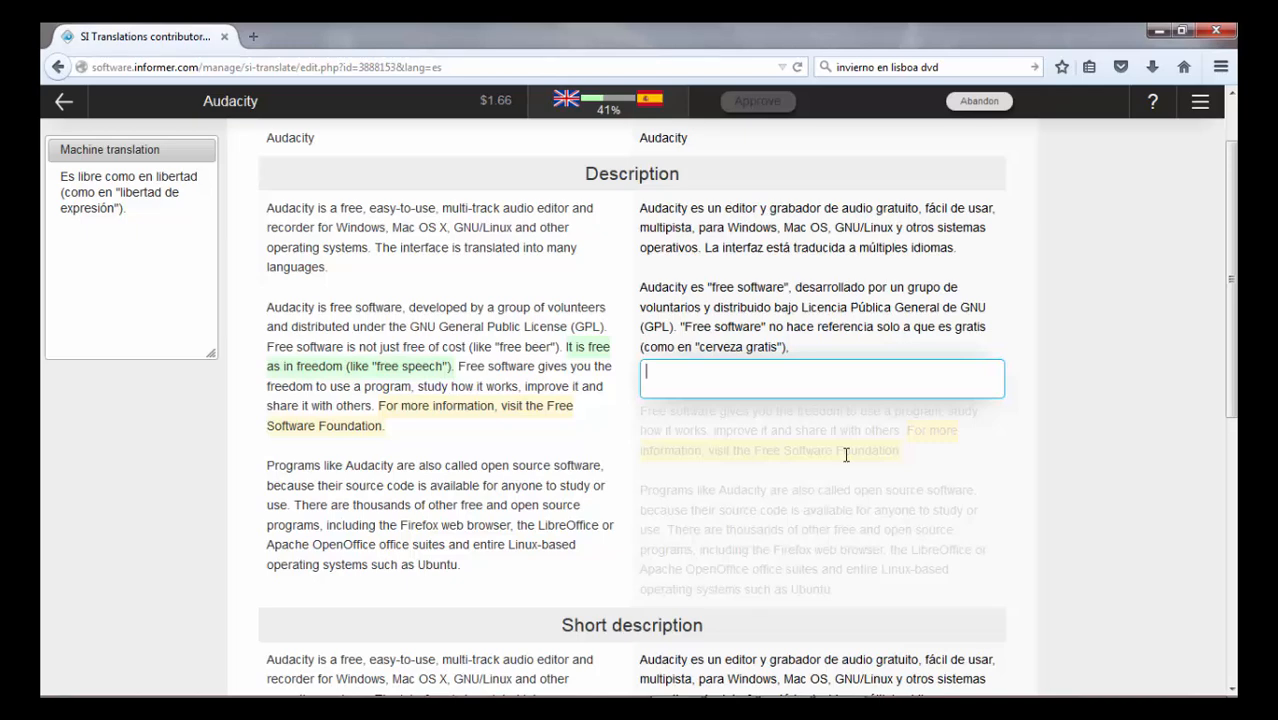
Step: Translate the fifth description sentence as "sino que es "free" en el sentido de libre (como en "libre expresión")." and save it
{"action": "type", "text": "sino que es"}
{"action": "key", "text": "BackSpace"}
{"action": "type", "text": "es \"free\" en el "}
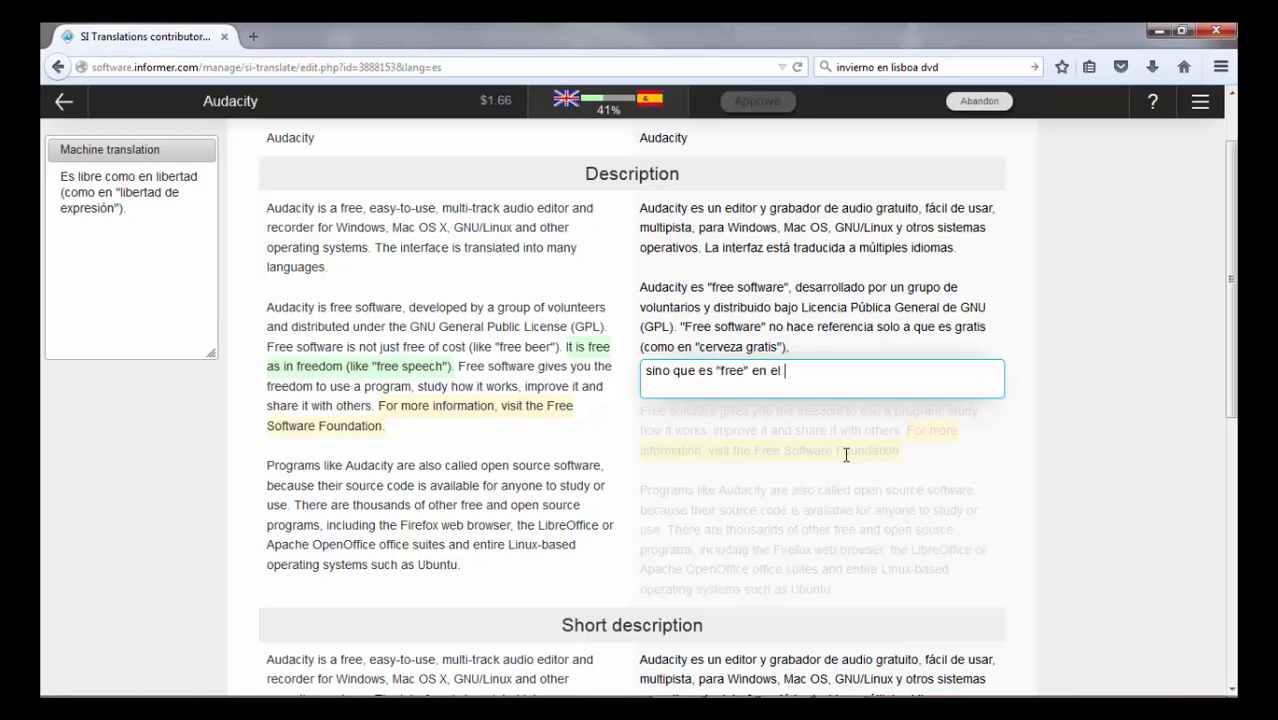
{"action": "type", "text": "sentido de libro"}
{"action": "type", "text": " ("}
{"action": "type", "text": "como en \"libr"}
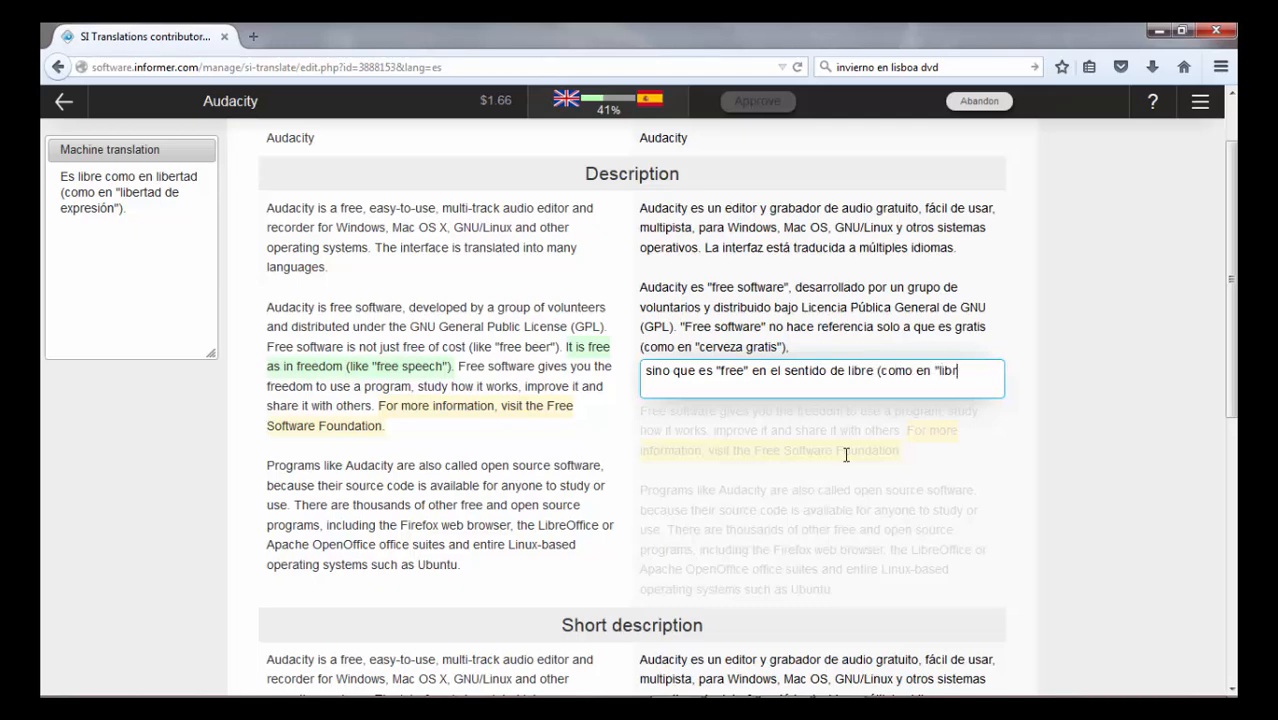
{"action": "type", "text": "e expresión\")."}
{"action": "key", "text": "Return"}
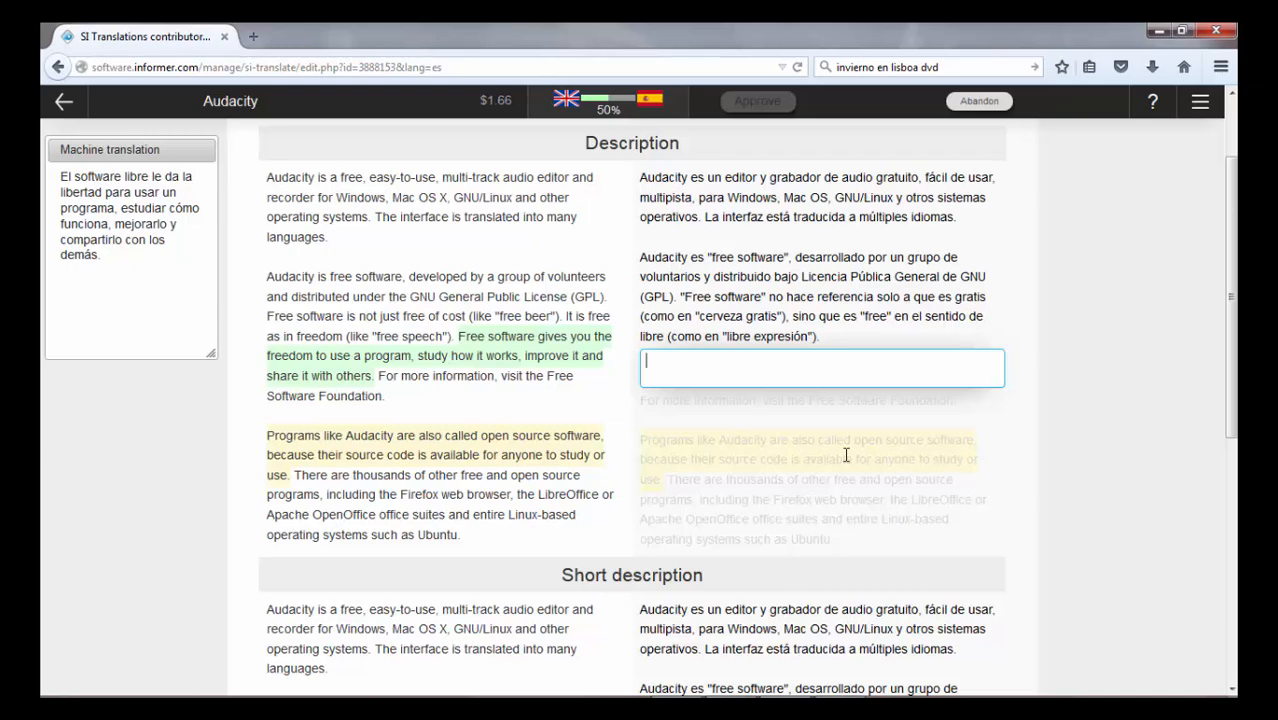
Step: Translate the sixth sentence as "El "software" libre le da la libertad de usar un programa, de estudiar cómo funciona, de mejorarlo y de compartirlo con otros."
{"action": "type", "text": "El \"software\" libre le da la libert"}
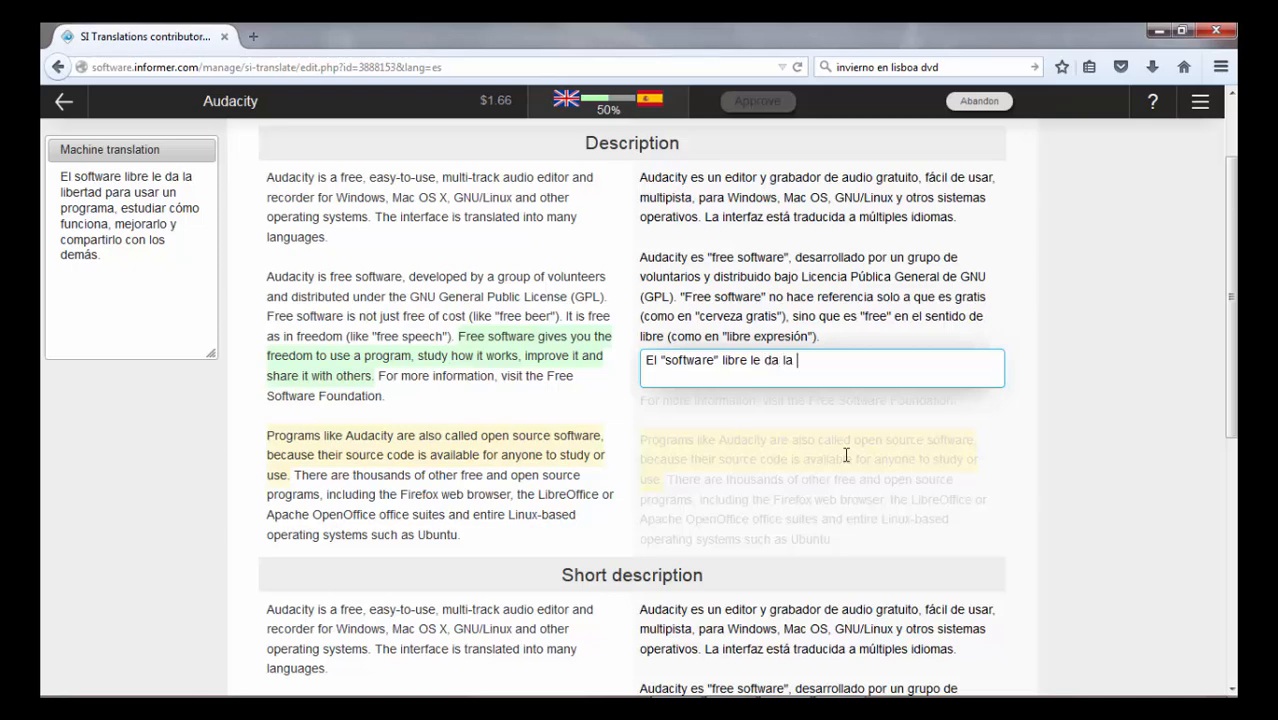
{"action": "type", "text": "ad"}
{"action": "type", "text": "de usar un program"}
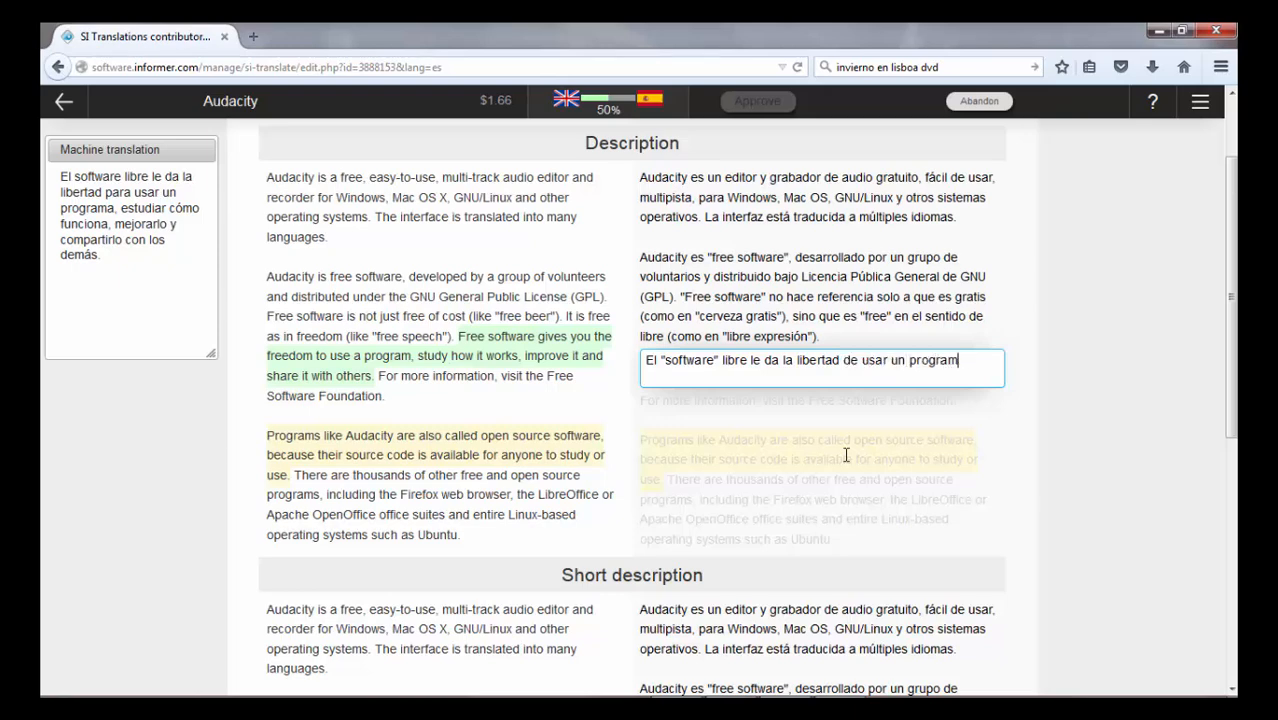
{"action": "type", "text": "a, de estudiar cómo funciona"}
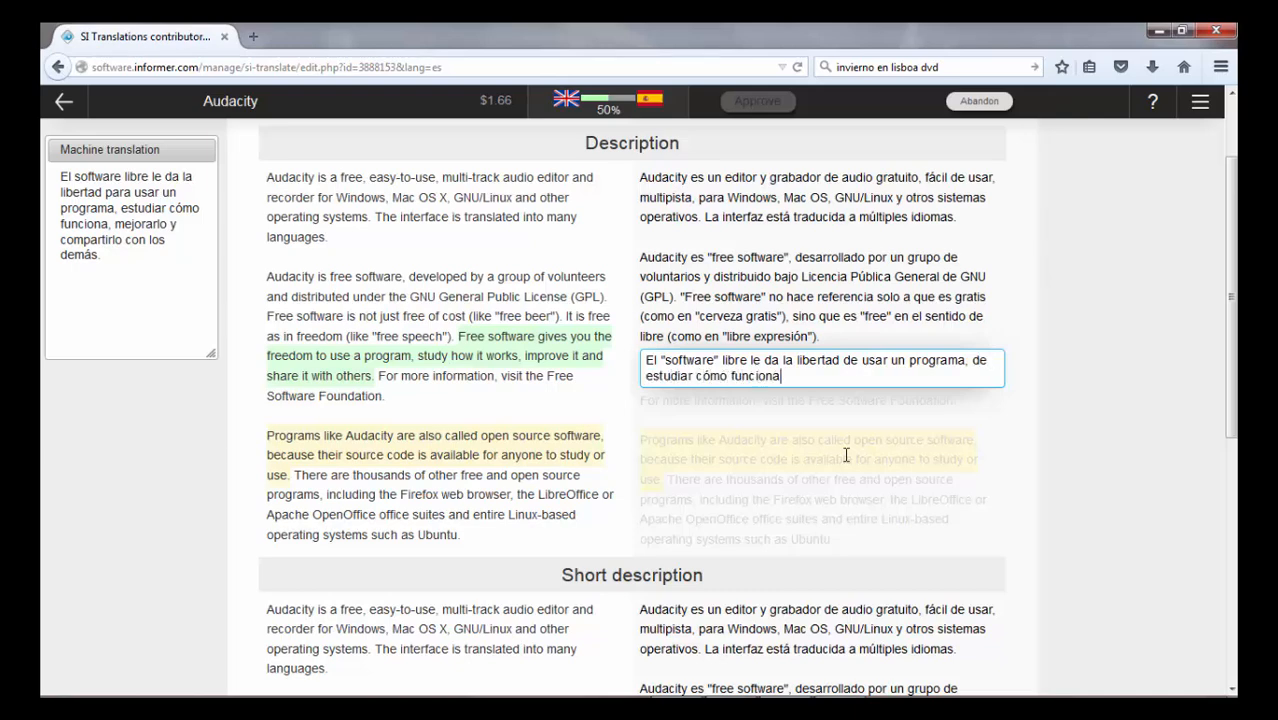
{"action": "type", "text": ", de mejorarlo y de comp"}
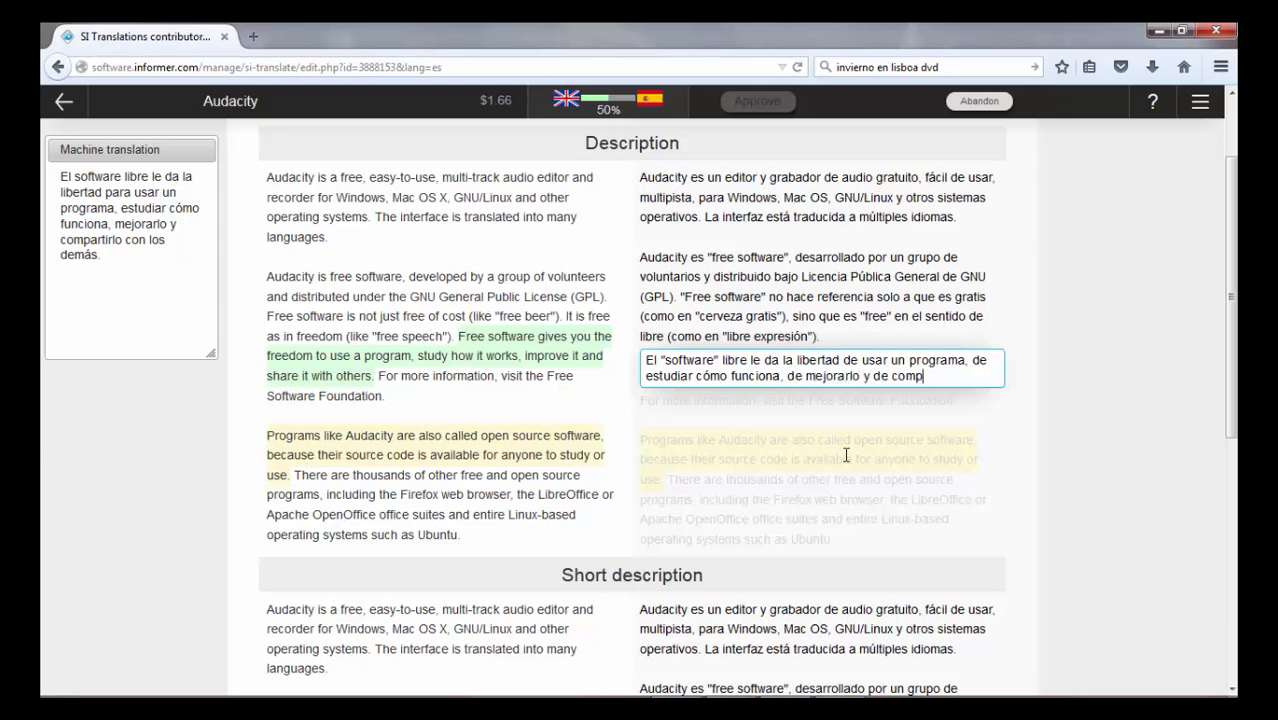
{"action": "type", "text": "artirlo con otros."}
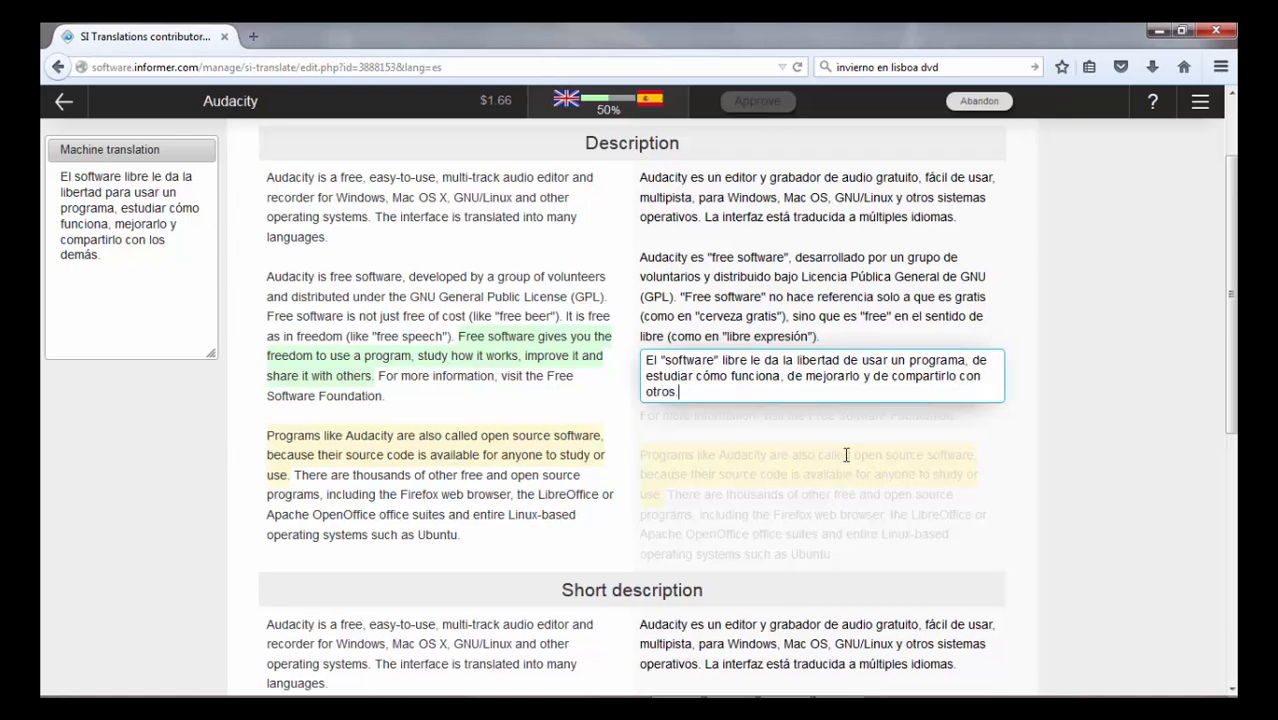
{"action": "key", "text": "Tab"}
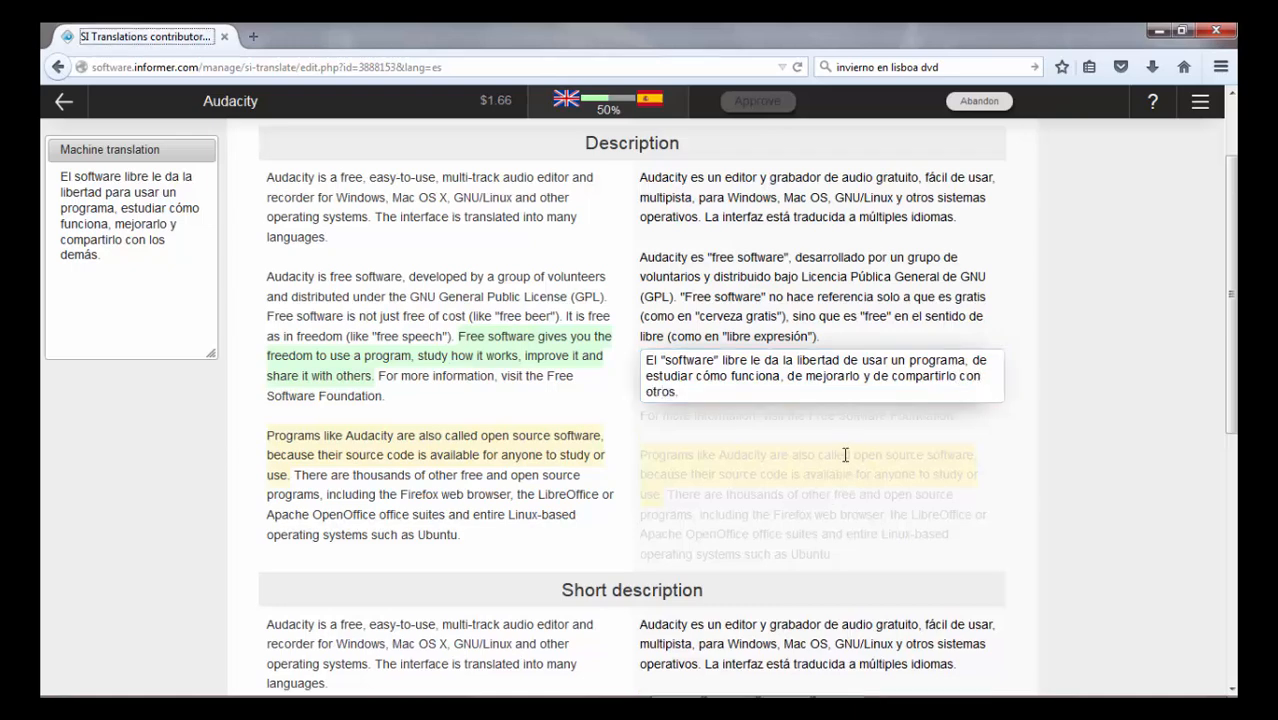
{"action": "left_click", "coordinate": [828, 390]}
{"action": "key", "text": "Return"}
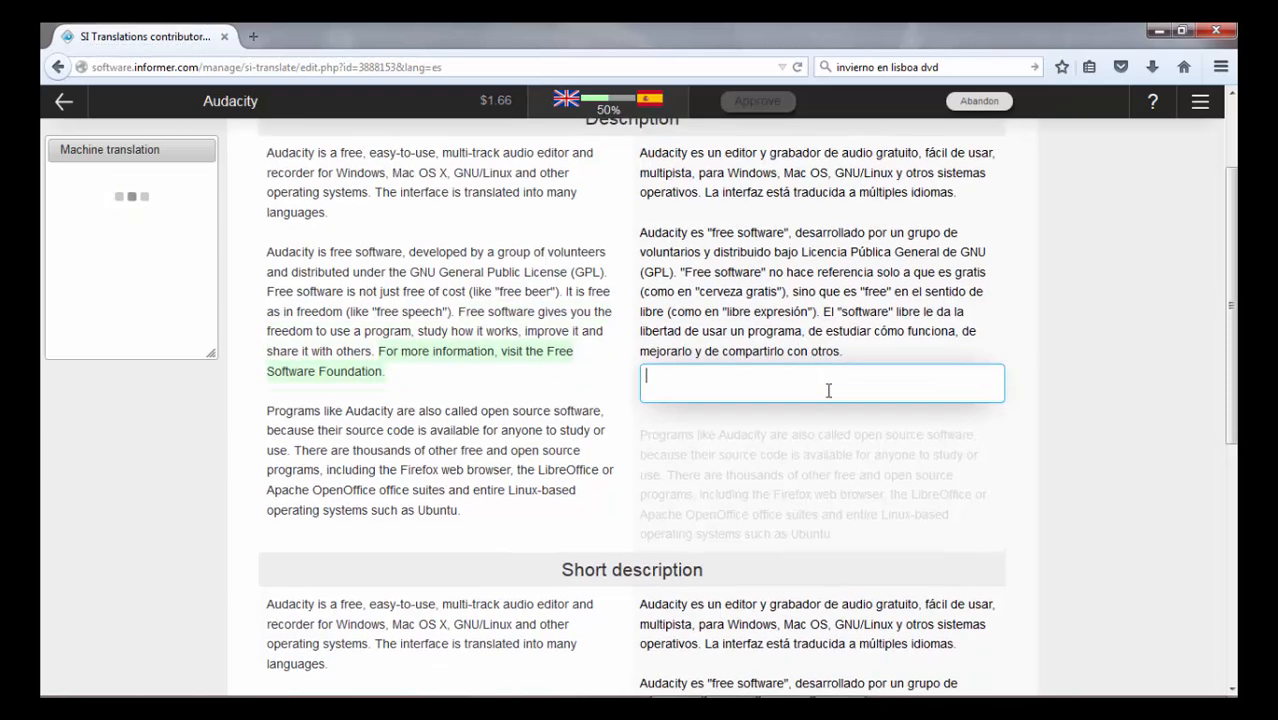
Step: Translate the seventh description sentence as "Para más información, visite la Free Software Foundation." and save it
{"action": "type", "text": "Para más in"}
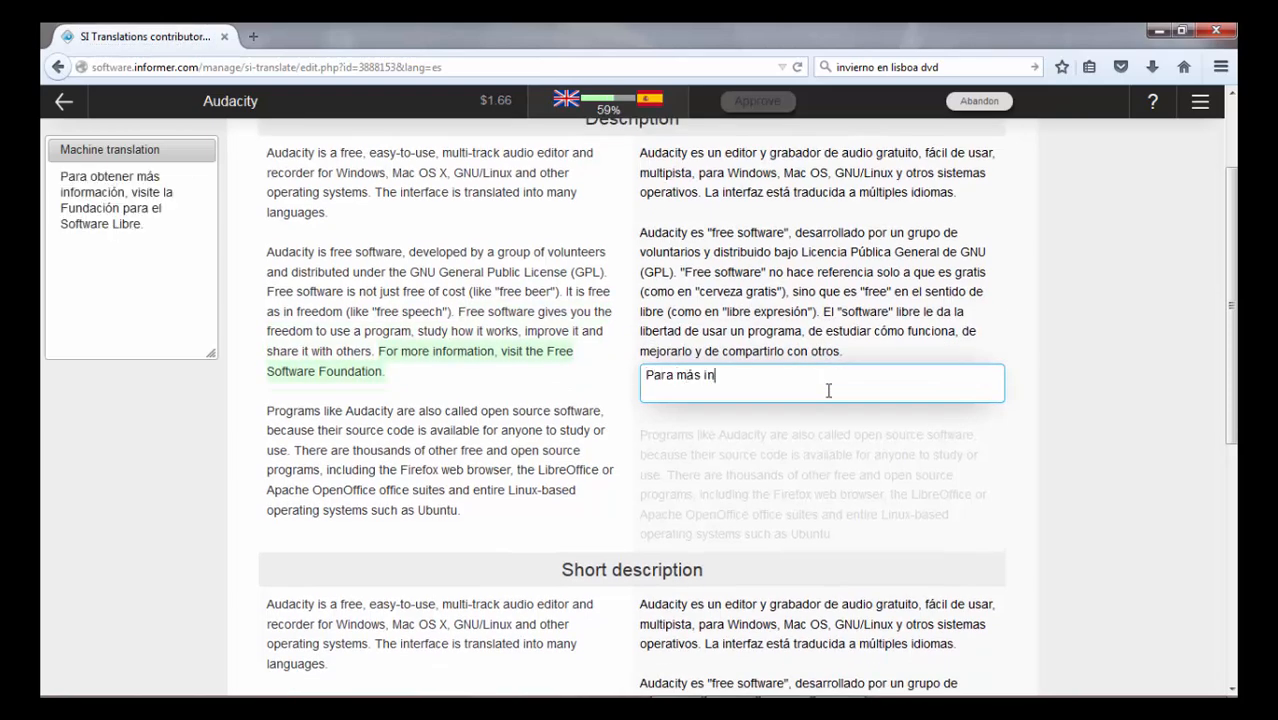
{"action": "type", "text": "formación , visite la Free Soft"}
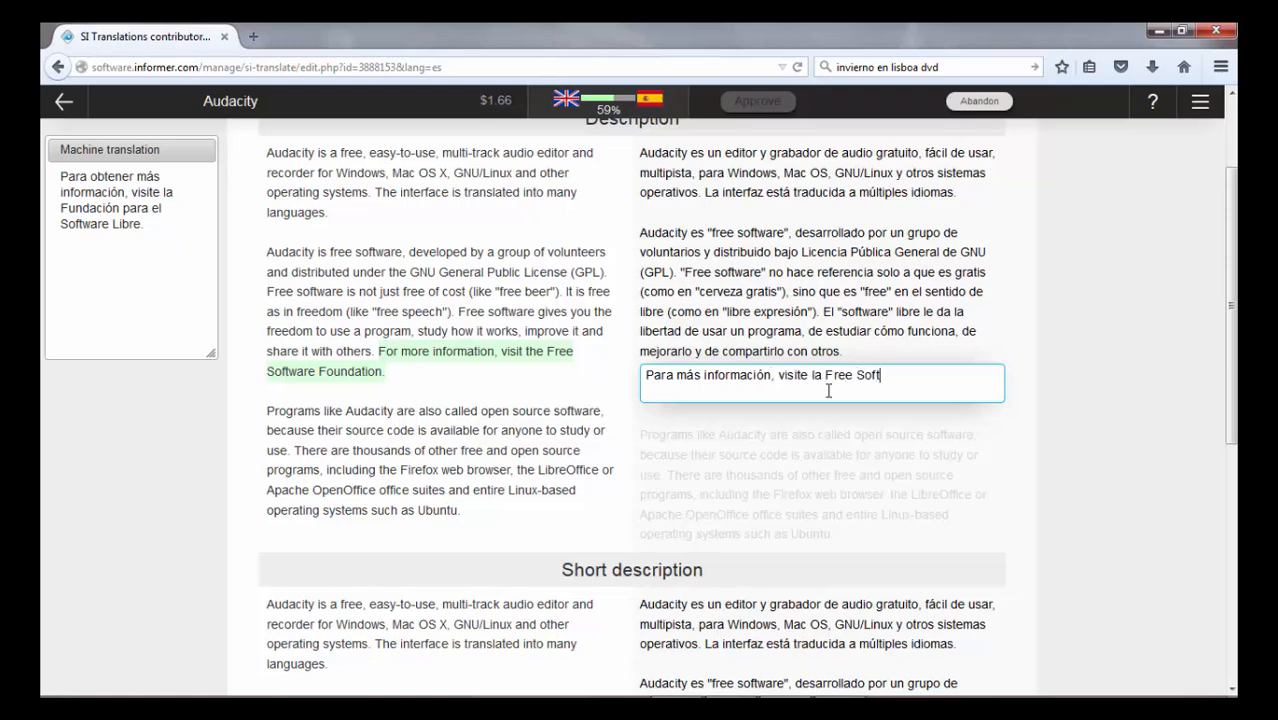
{"action": "type", "text": "ware Fund"}
{"action": "key", "text": "BackSpace"}
{"action": "key", "text": "BackSpace"}
{"action": "key", "text": "BackSpace"}
{"action": "type", "text": "oundat"}
{"action": "key", "text": "BackSpace"}
{"action": "key", "text": "BackSpace"}
{"action": "key", "text": "BackSpace"}
{"action": "key", "text": "BackSpace"}
{"action": "type", "text": "ndation"}
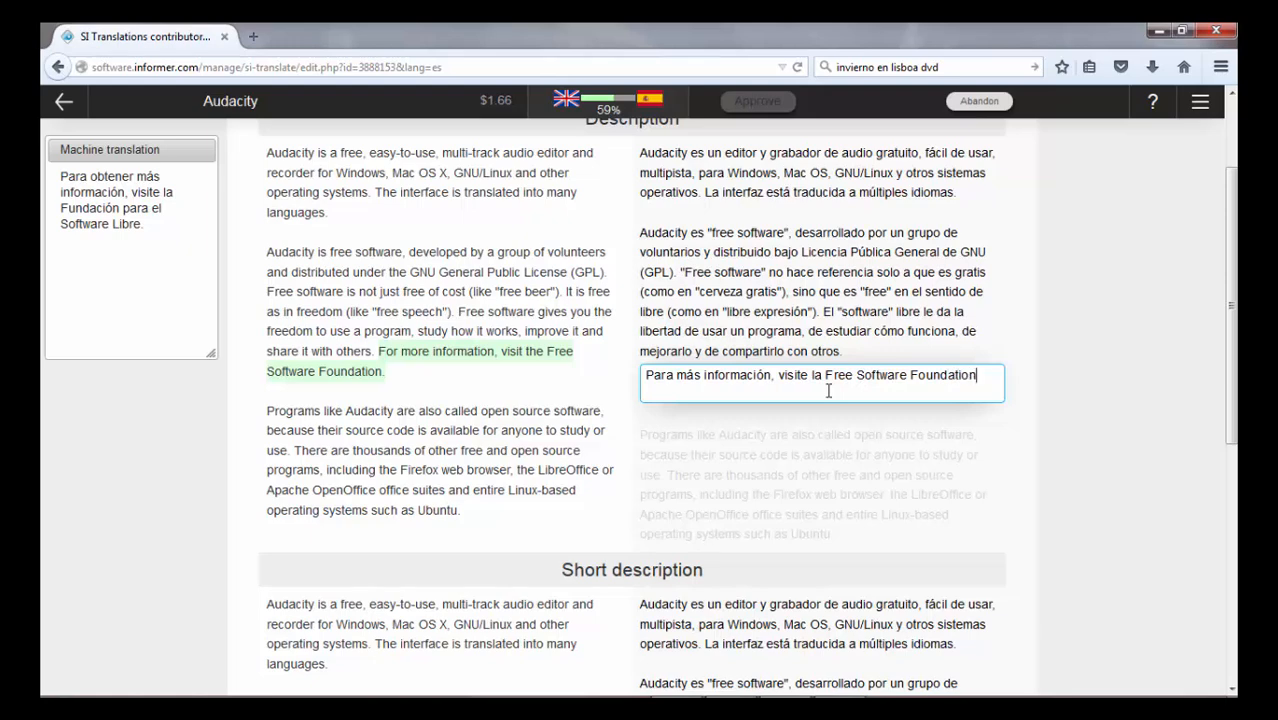
{"action": "key", "text": "Return"}
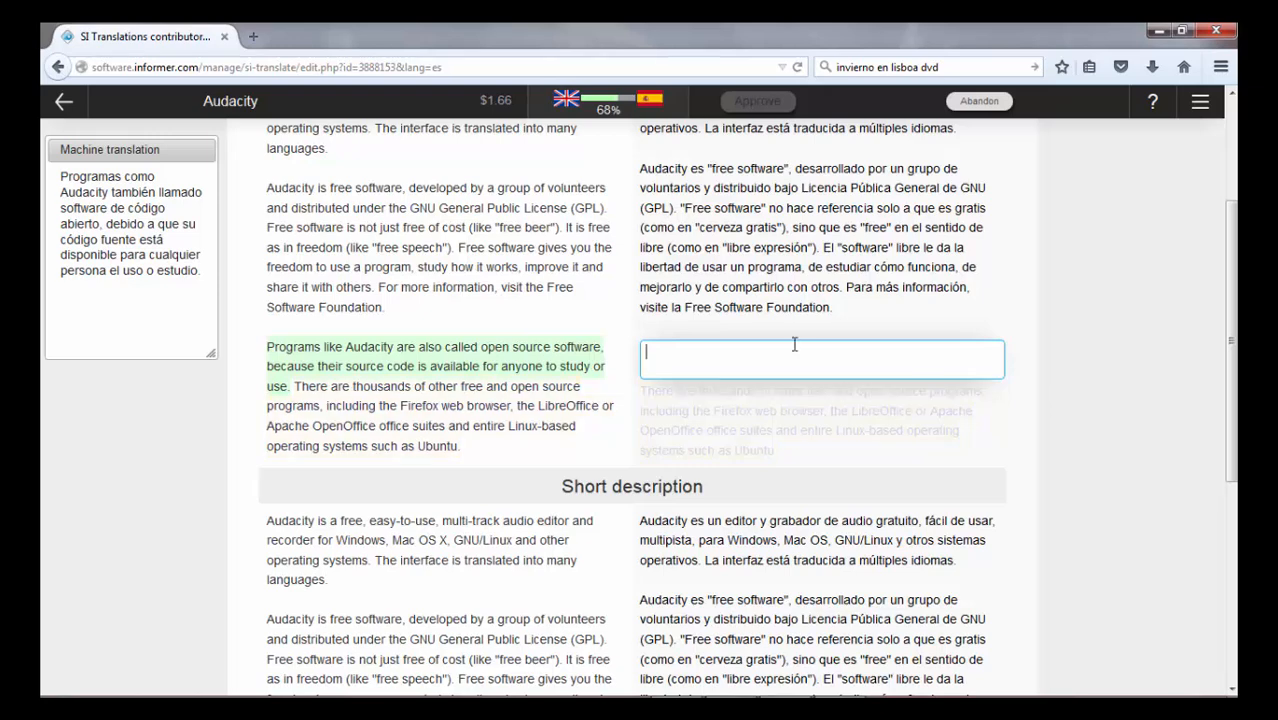
Step: Begin the eighth description sentence's translation with "A los programas como Audacity también se les denomina programas de código abierto, ya que su"
{"action": "type", "text": "A los programas como "}
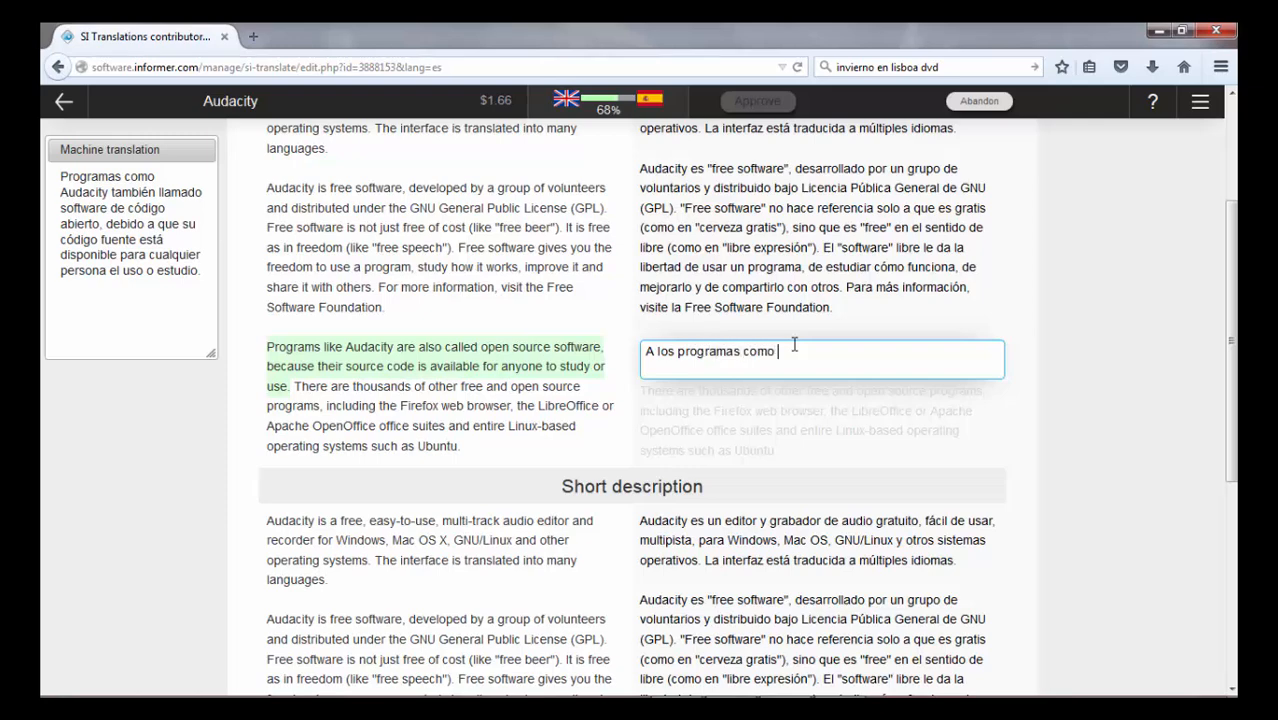
{"action": "type", "text": "Audacity también se el"}
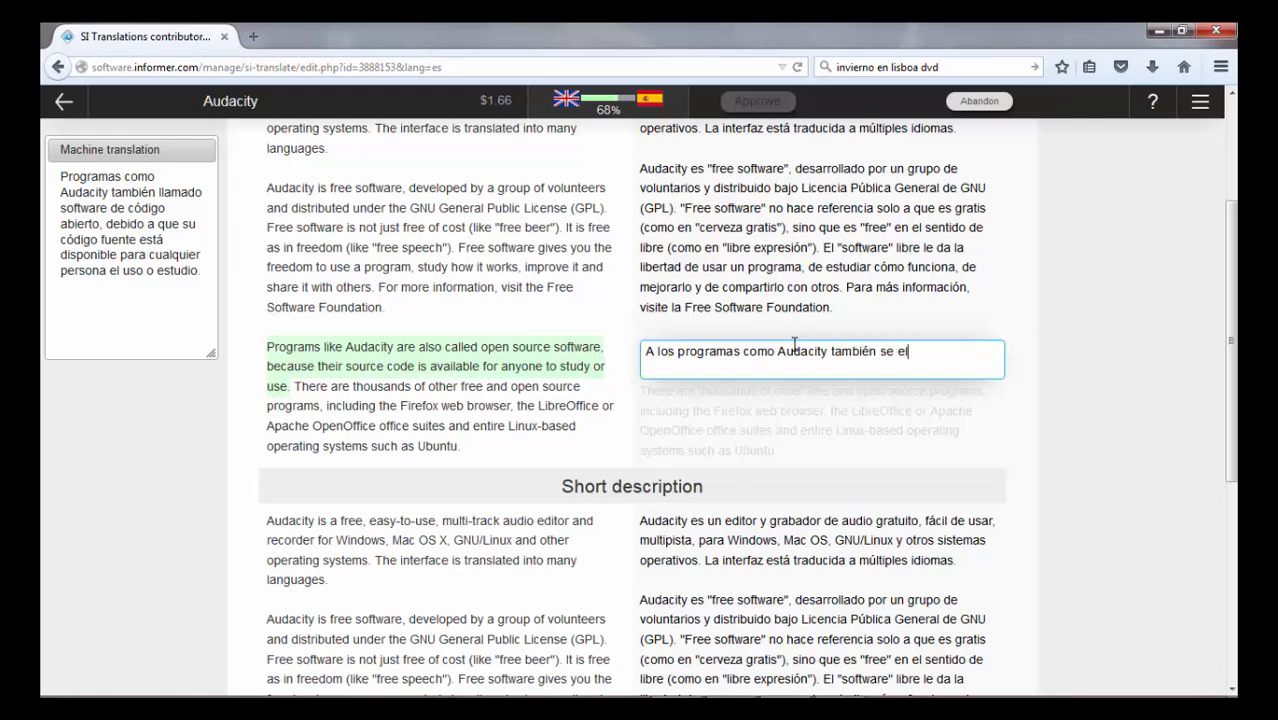
{"action": "key", "text": "BackSpace"}
{"action": "key", "text": "BackSpace"}
{"action": "type", "text": "les denomina programas de código á"}
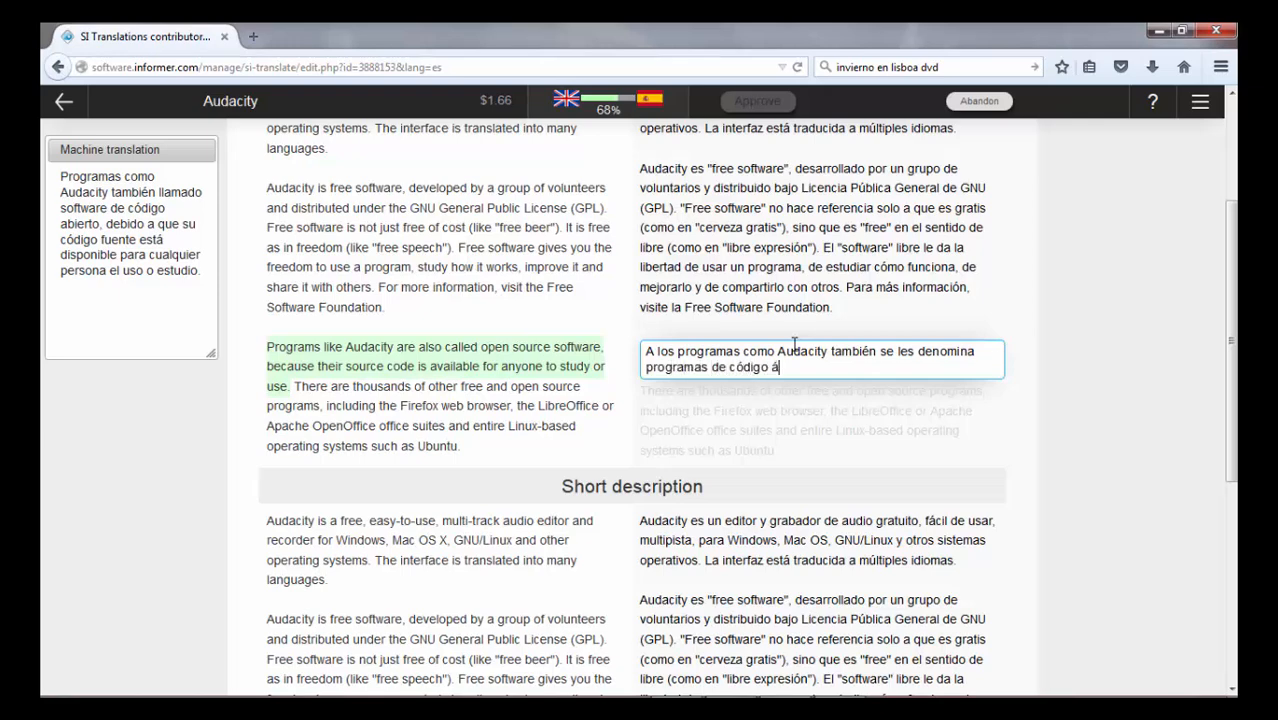
{"action": "key", "text": "BackSpace"}
{"action": "type", "text": "abierto, ya que su c"}
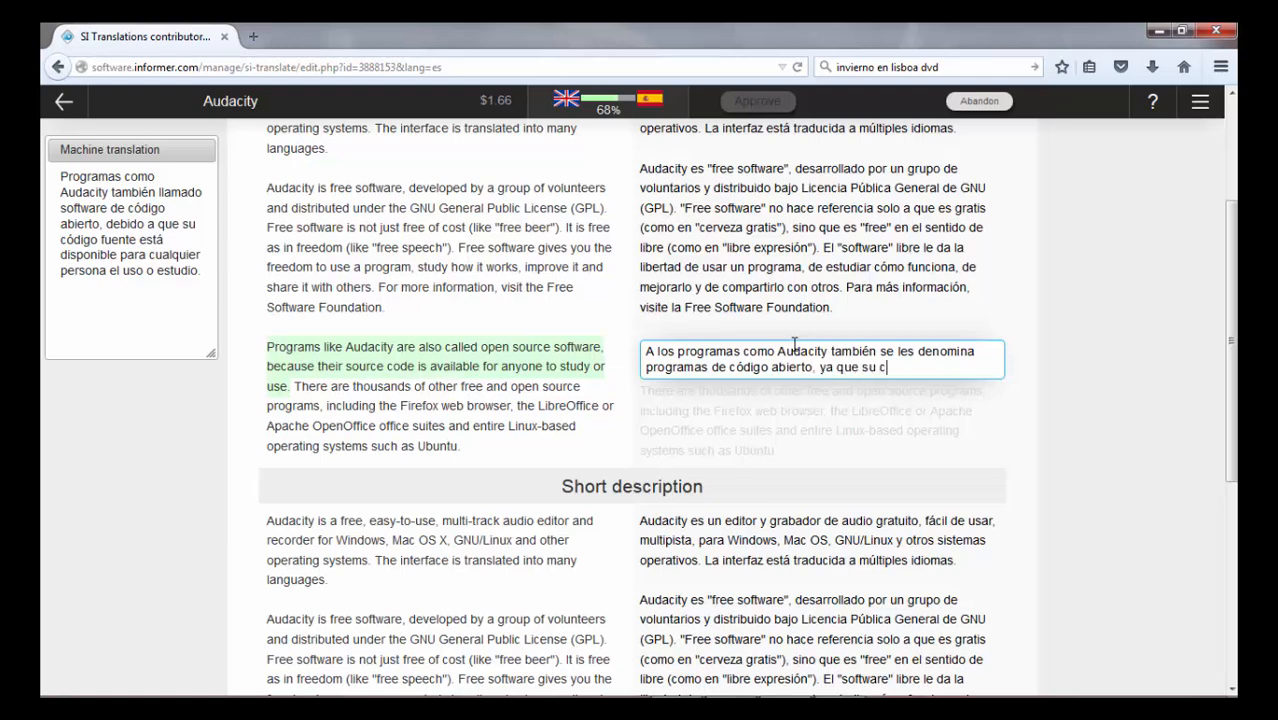
Step: Complete the eighth sentence's translation with "código fuente está disponible para que cualquiera lo estudie o lo use." and save it
{"action": "type", "text": "ódigo fuente está dispo"}
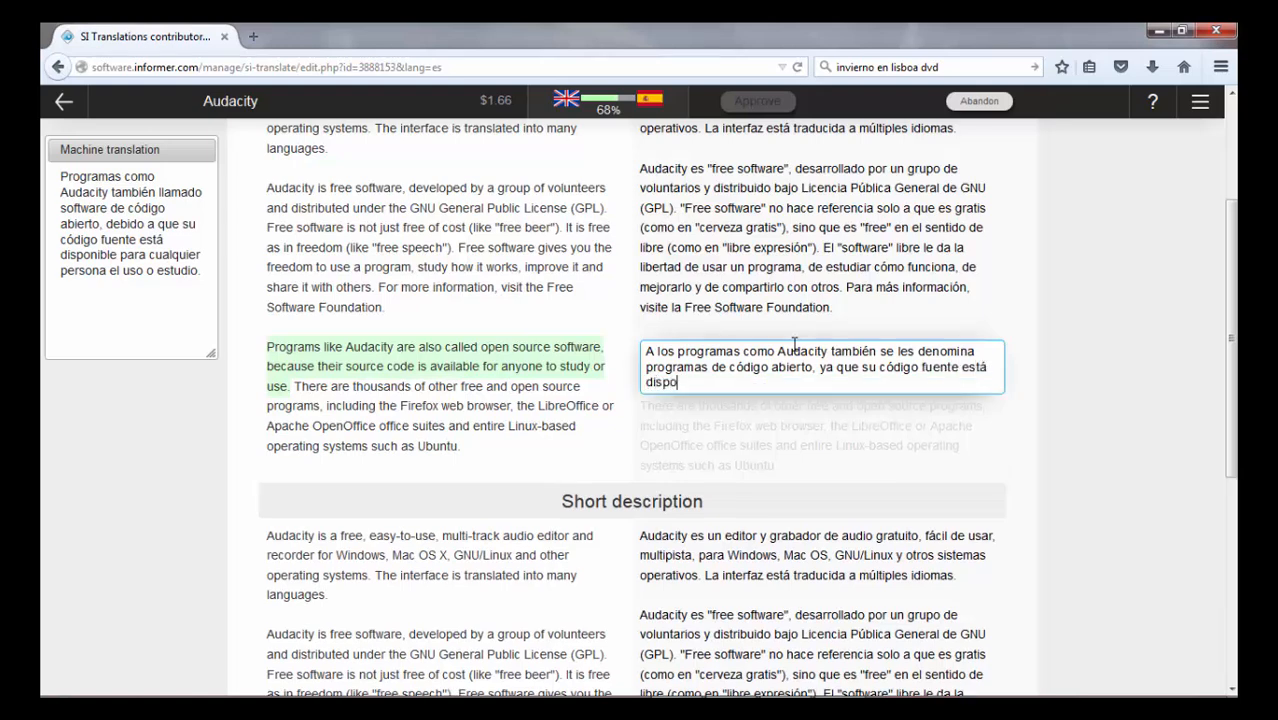
{"action": "type", "text": "nible para que cualquier a"}
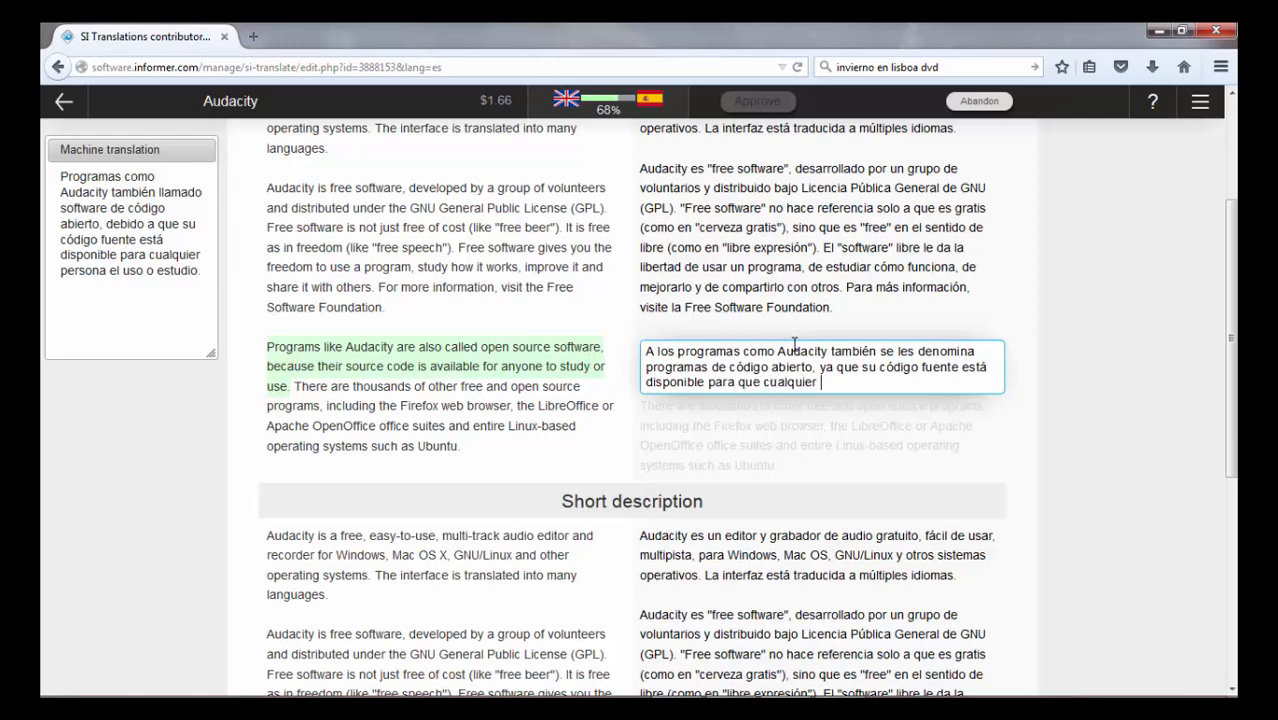
{"action": "key", "text": "BackSpace"}
{"action": "key", "text": "BackSpace"}
{"action": "type", "text": "a lo estude ieo lo use."}
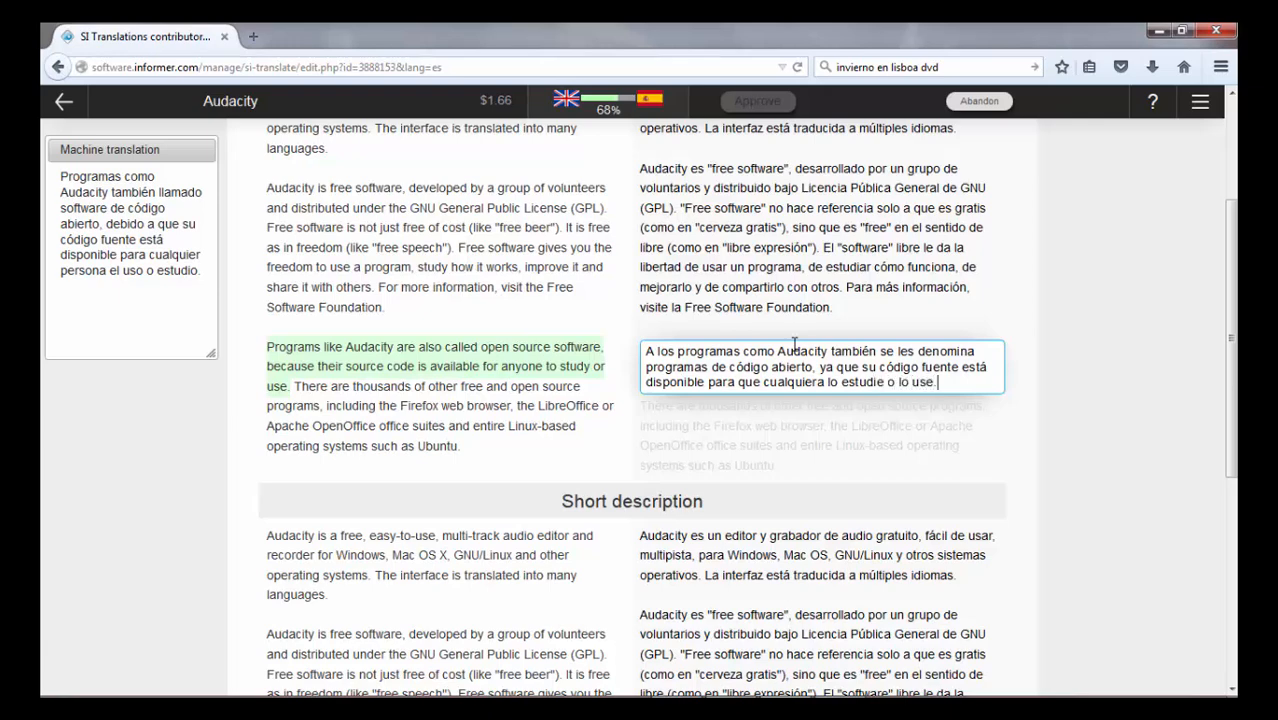
{"action": "key", "text": "Return"}
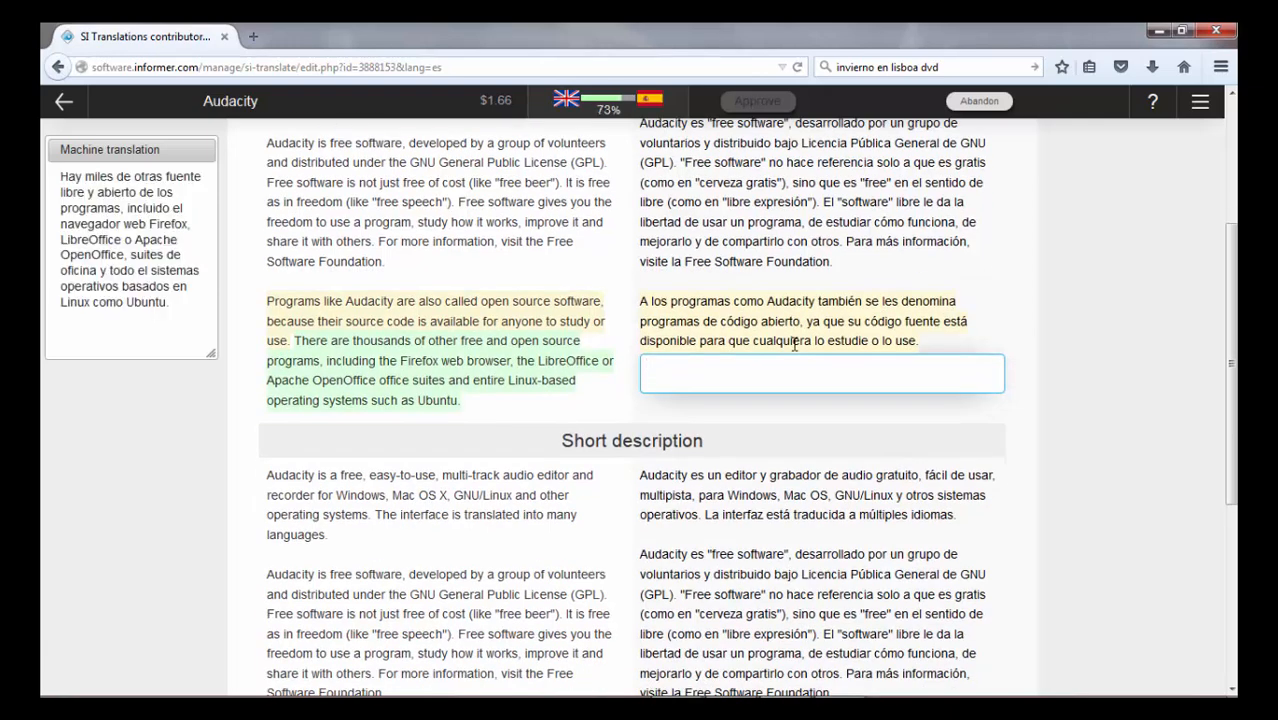
Step: Begin the ninth description sentence's translation with "Hay miles de programas gratuitos y de código abierto, incluyendo el navegador Firefox, los paquetes"
{"action": "type", "text": "Hay miles"}
{"action": "type", "text": "de programas gr"}
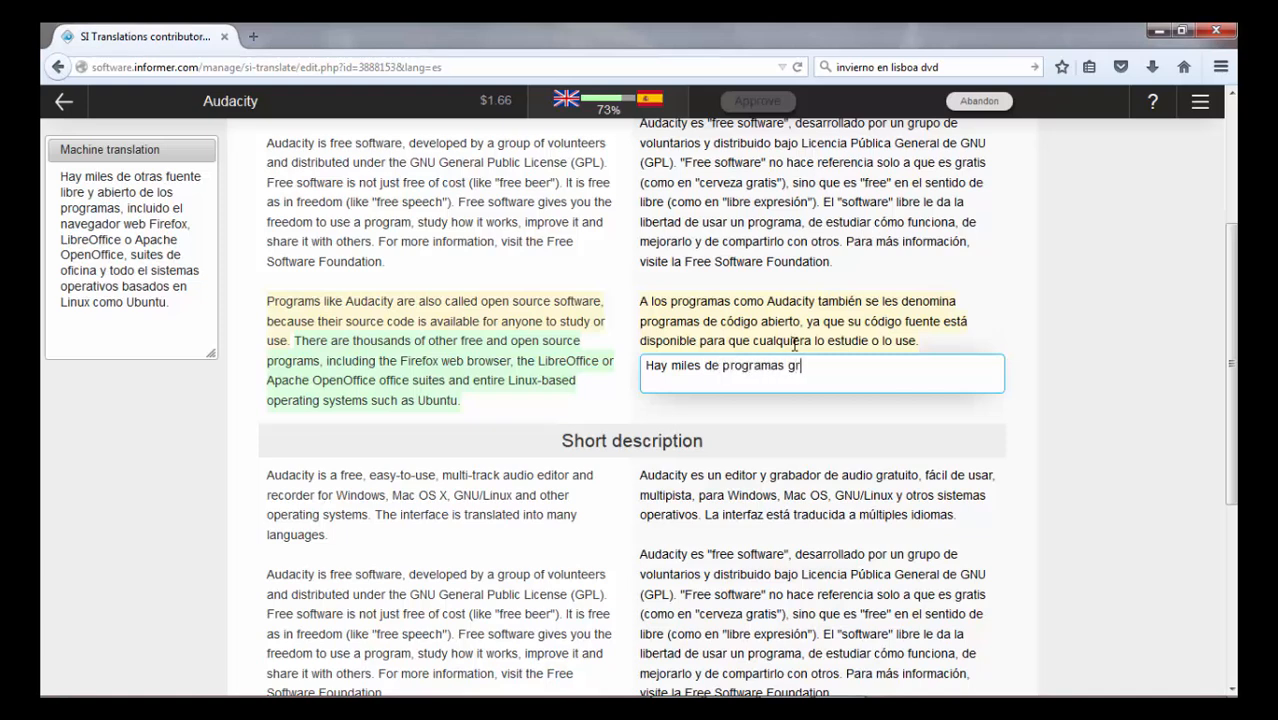
{"action": "type", "text": "atuitos y de código a"}
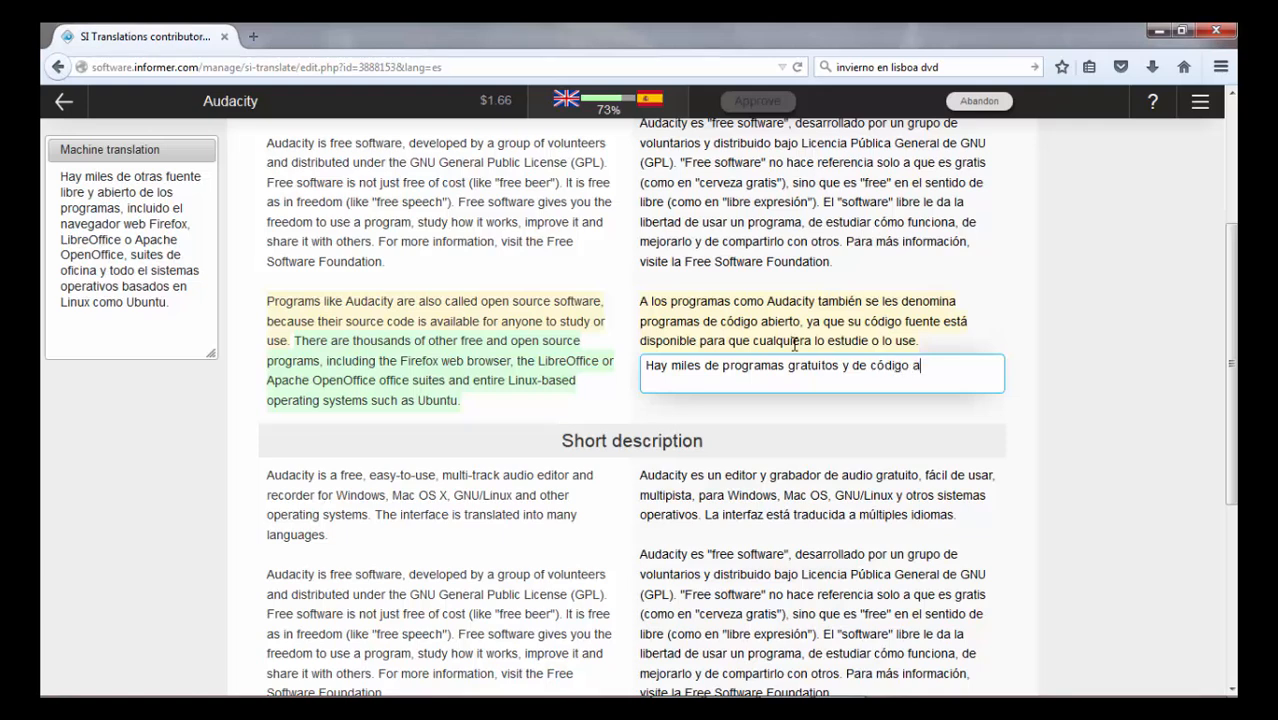
{"action": "type", "text": "bierto, incluyendo el na"}
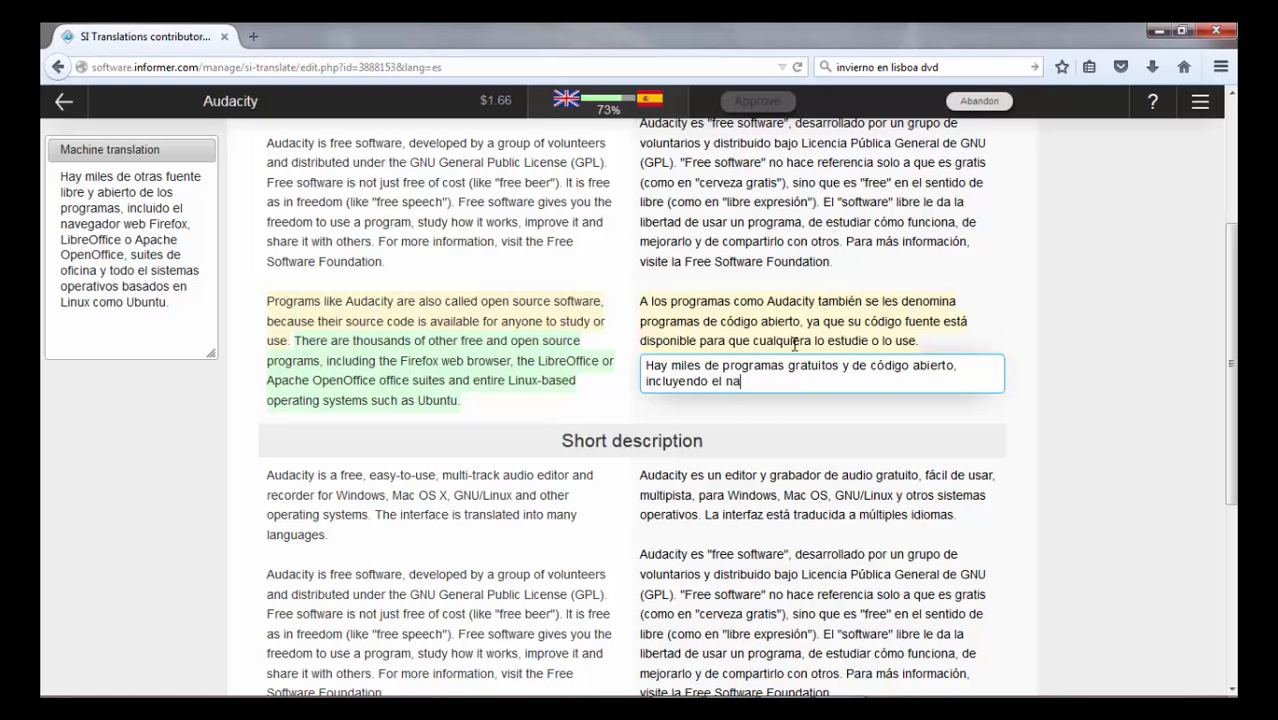
{"action": "type", "text": "vegador Firefox, los paquete"}
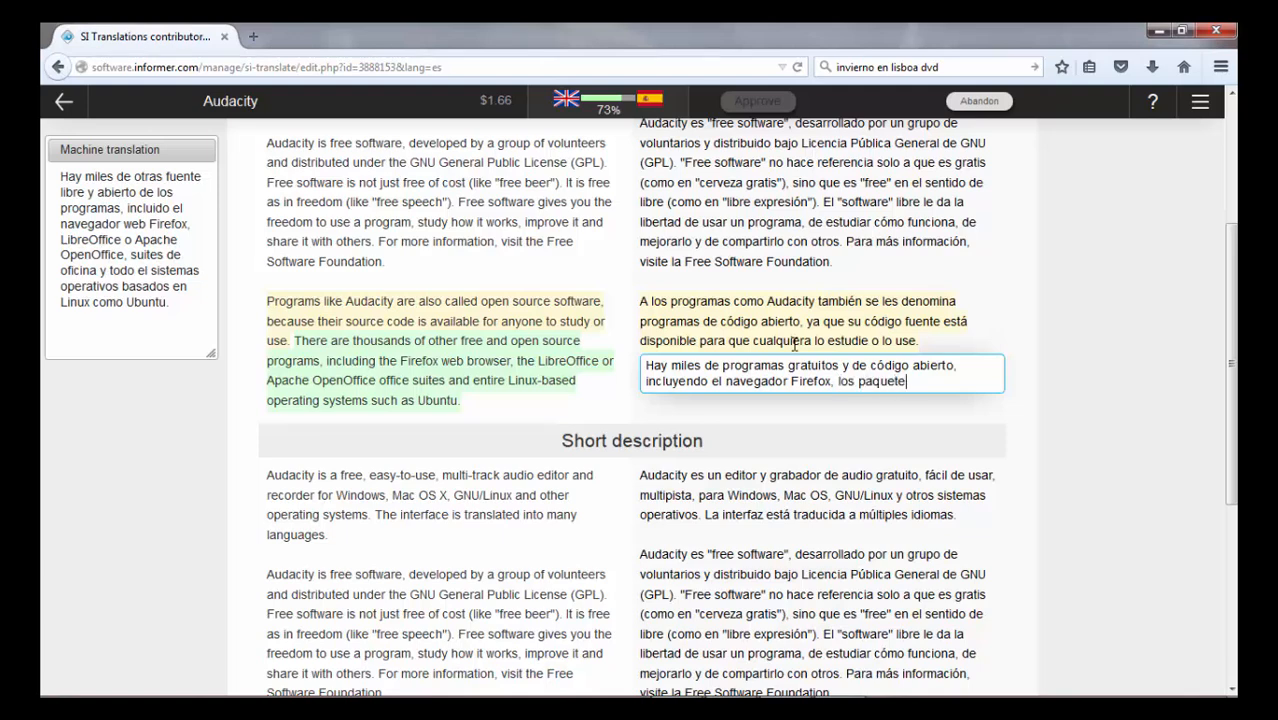
Step: Complete the ninth sentence's translation with "de LibreOffice o Apache OpenOffice, y sistemas operativos enteros basados en Linux, como Ubuntu." and save it
{"action": "type", "text": "s de "}
{"action": "type", "text": "LibreO"}
{"action": "type", "text": "ffice"}
{"action": "type", "text": " o "}
{"action": "type", "text": "Apa"}
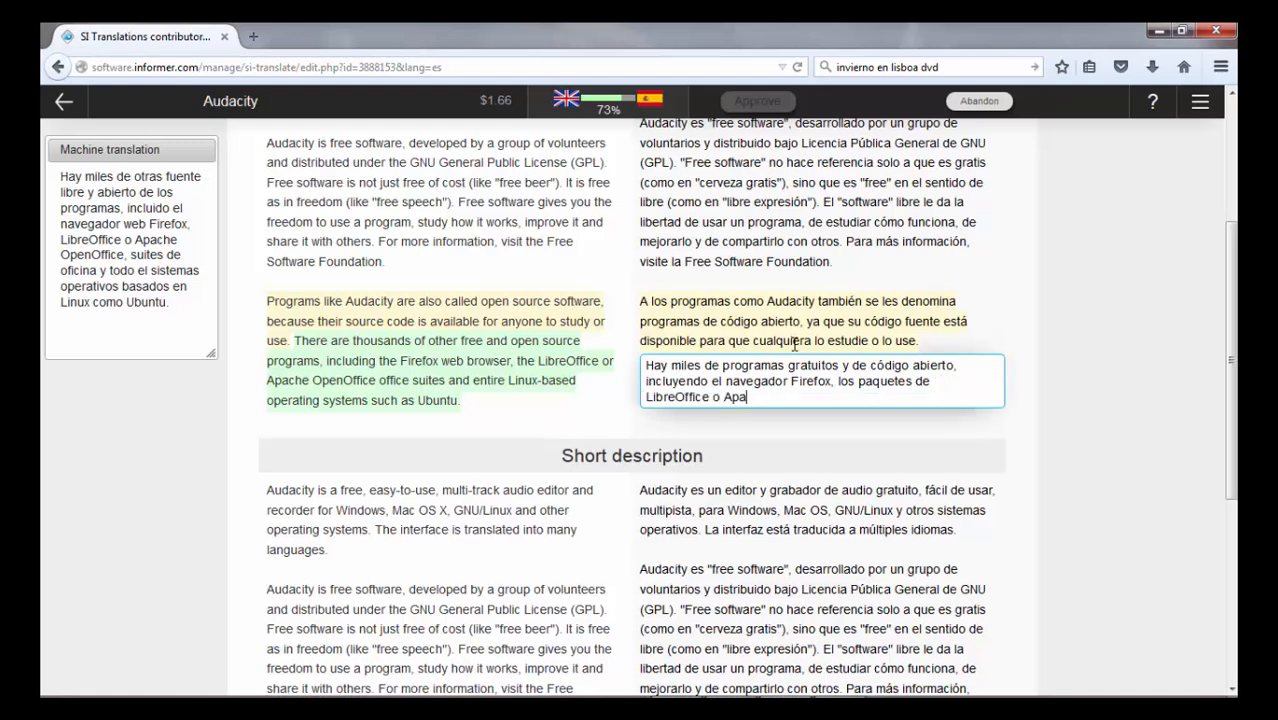
{"action": "type", "text": "che OpenOffice, y sistemas o"}
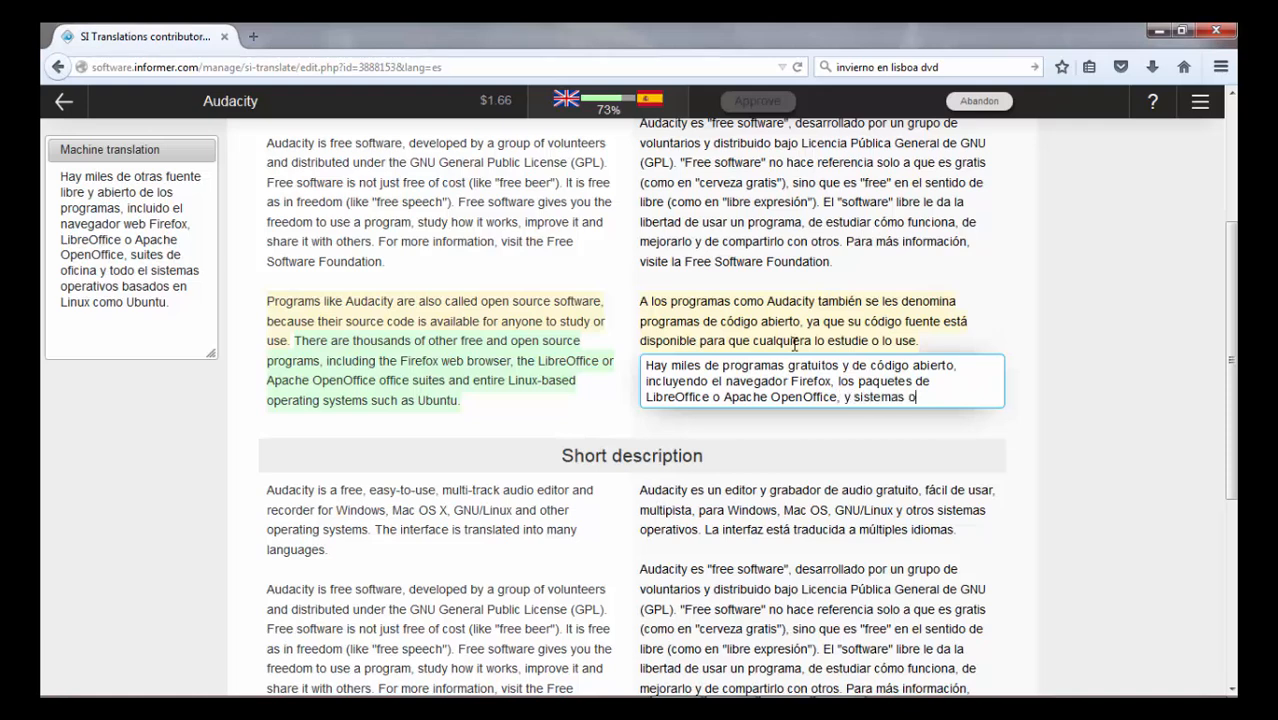
{"action": "type", "text": "perativos "}
{"action": "type", "text": "enteros basados"}
{"action": "type", "text": " e"}
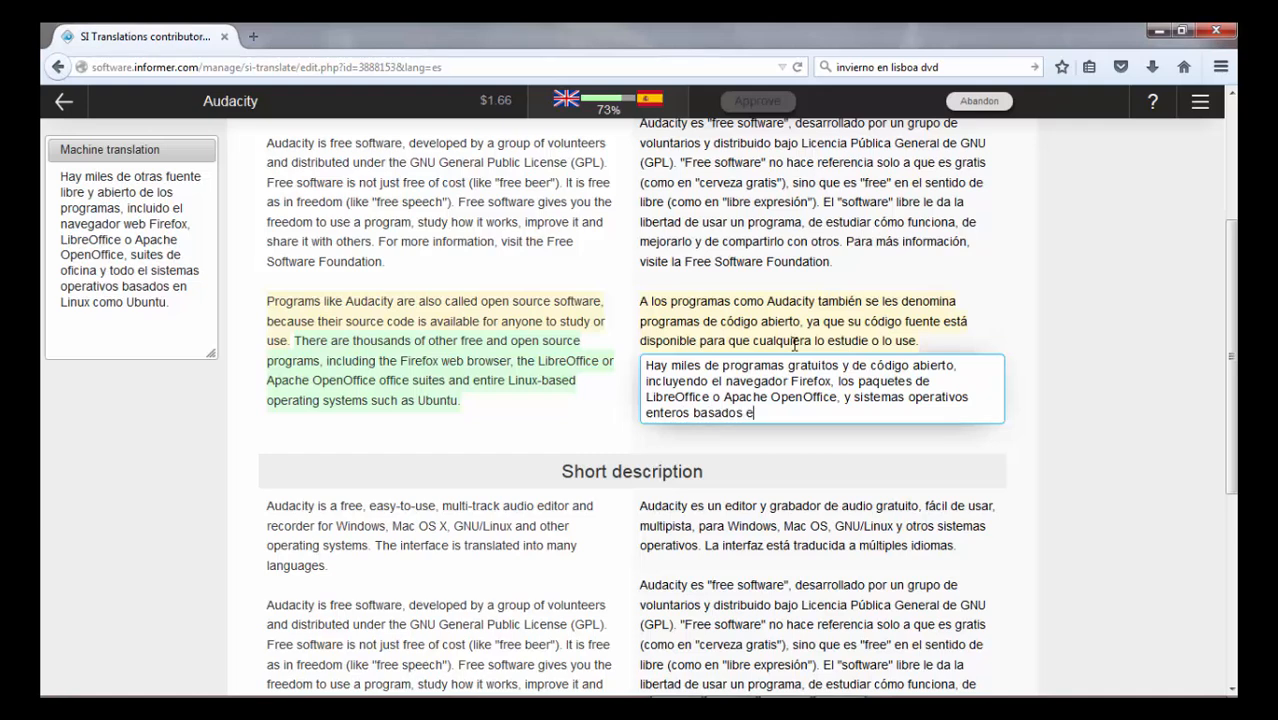
{"action": "type", "text": "n Linux, como Ubuntu."}
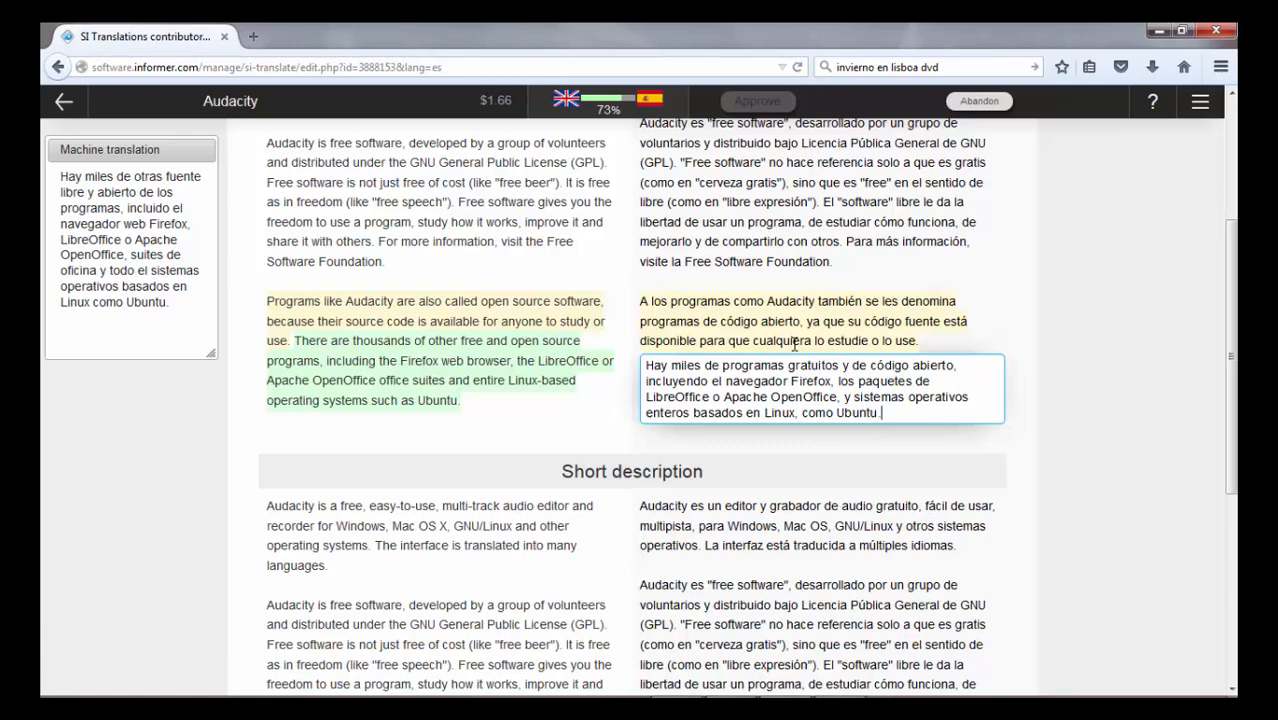
{"action": "key", "text": "Tab"}
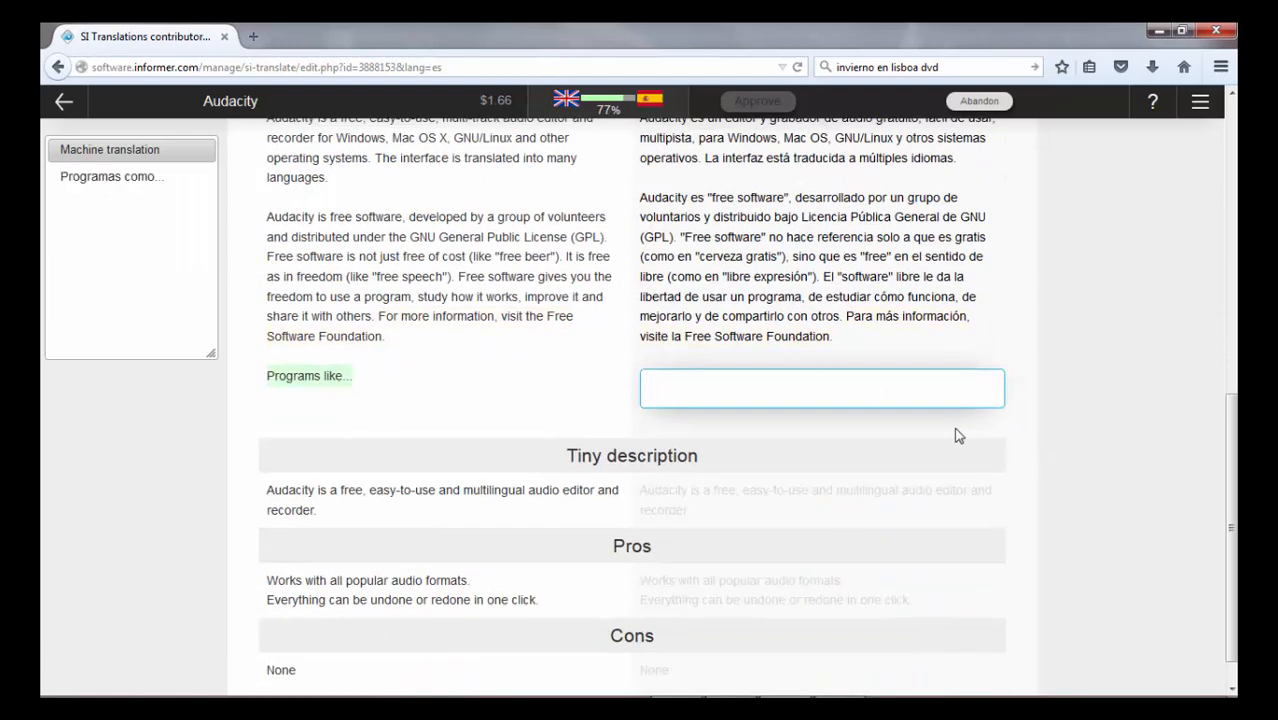
Step: Translate the short description's last fragment "Programs like..." as "A los programas como..." and save it
{"action": "type", "text": "A los programas como"}
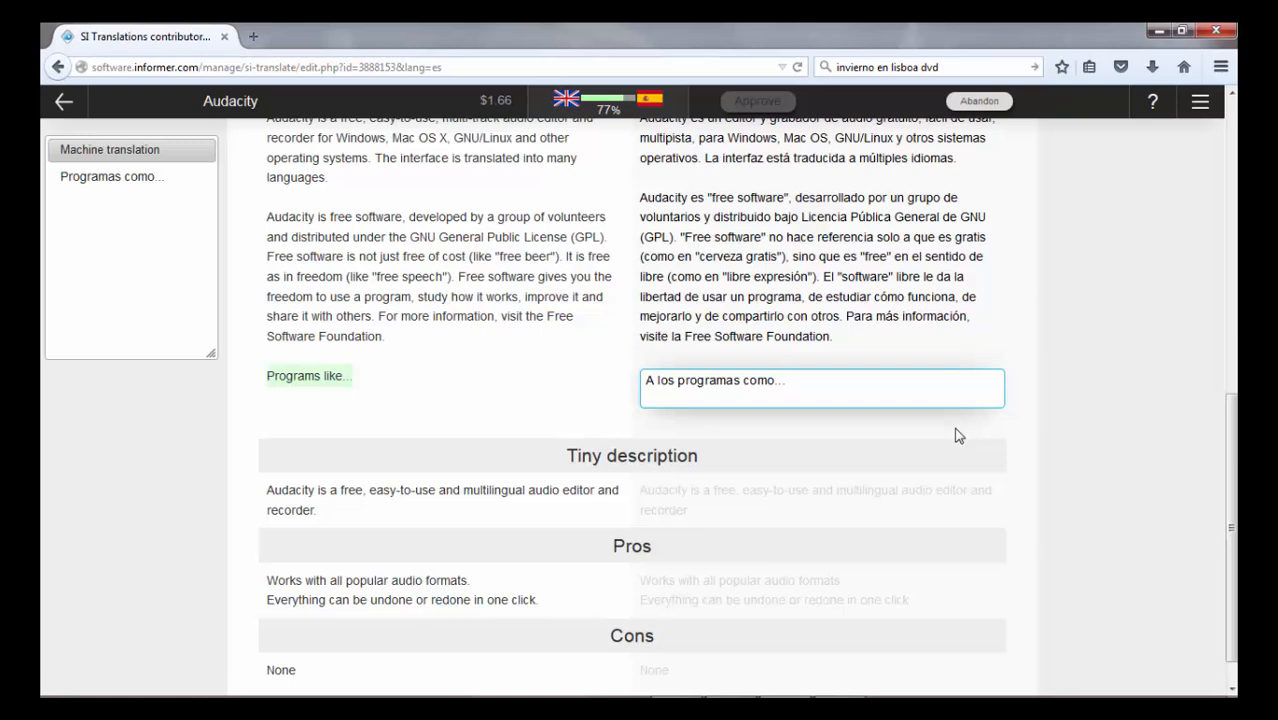
{"action": "type", "text": "..."}
{"action": "key", "text": "Return"}
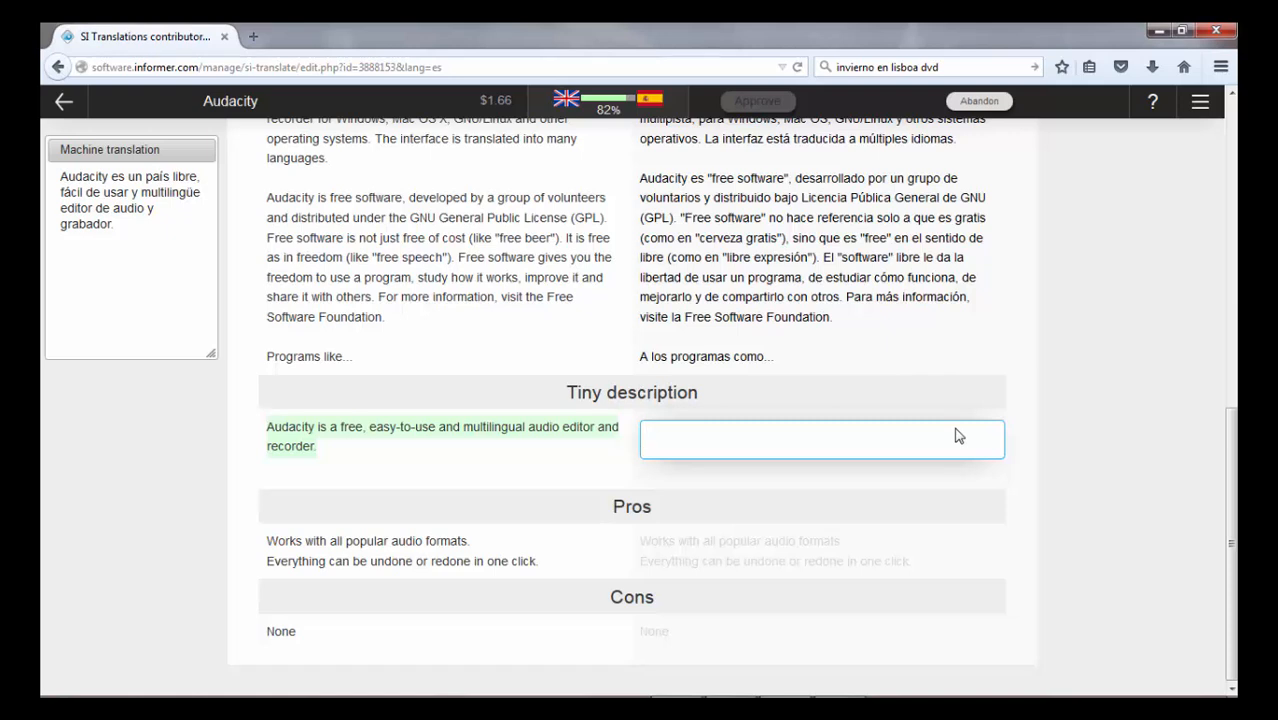
Step: Translate the tiny description as "Audacity es un editor y grabador de audio gratuito, fácil de usar y multilingüe." and save it
{"action": "type", "text": "Audacity"}
{"action": "type", "text": "es un editor y "}
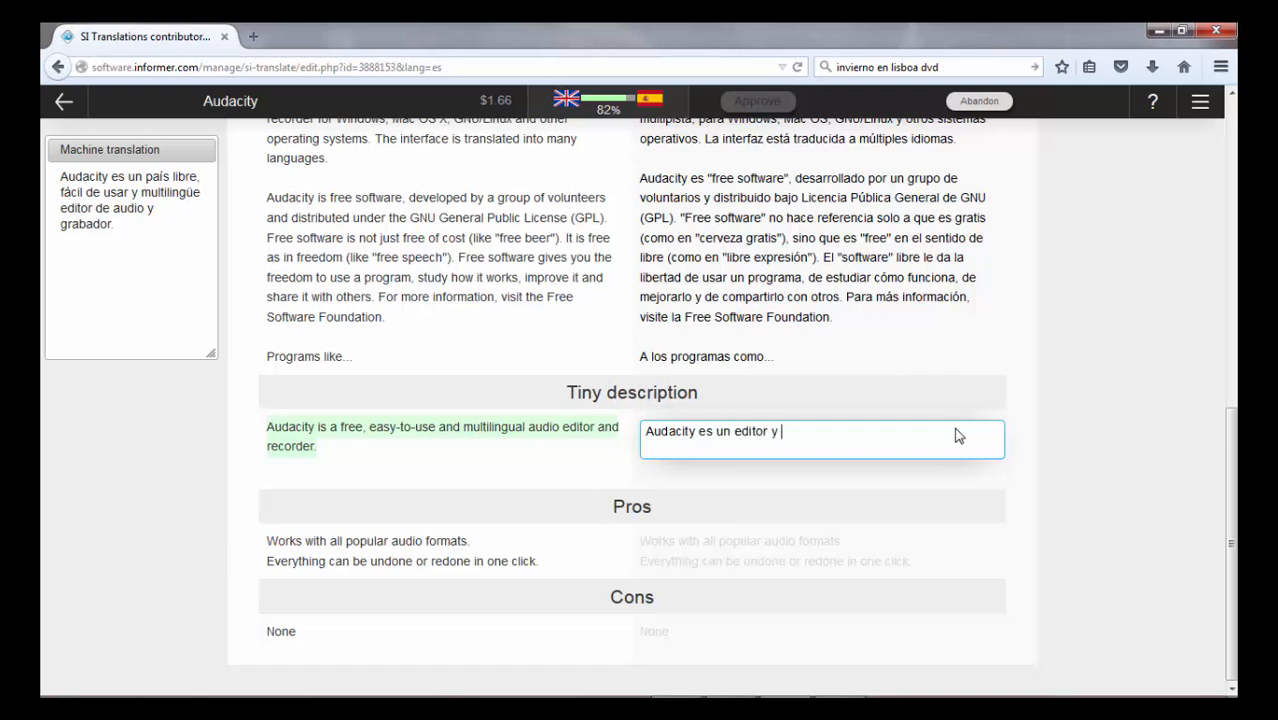
{"action": "type", "text": "grabador de audio gratuit"}
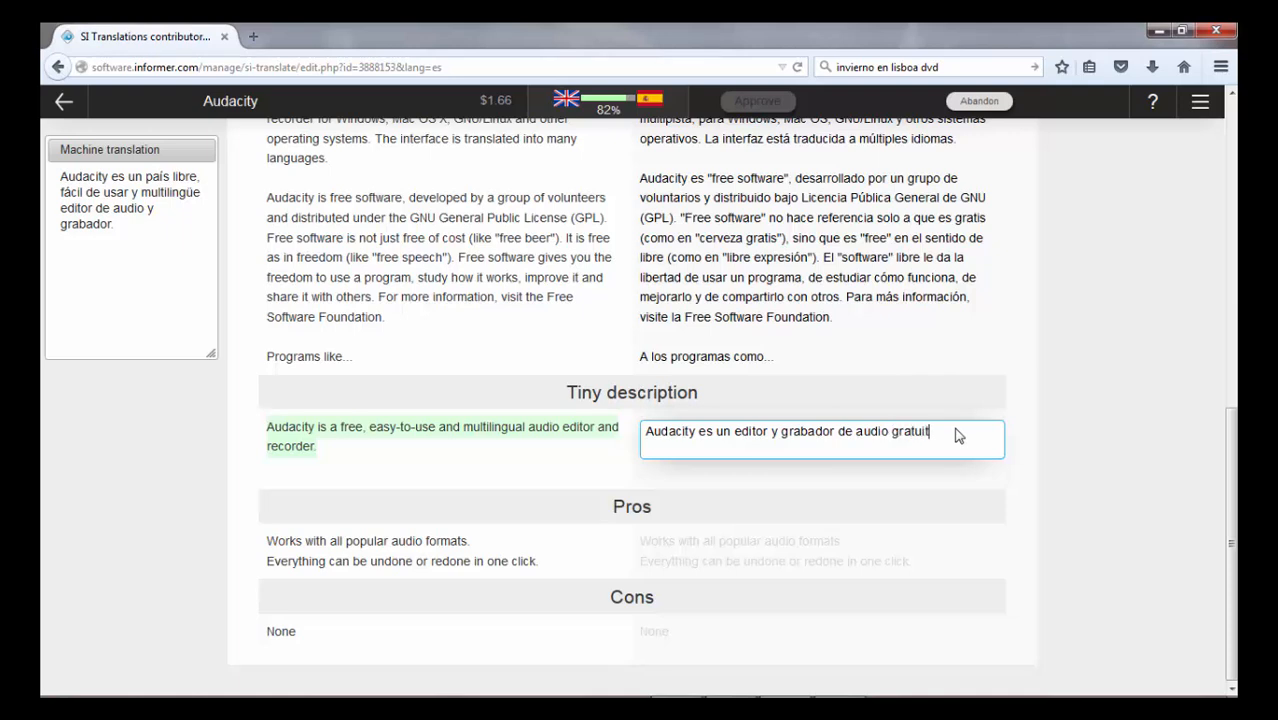
{"action": "type", "text": "o, fácil de usar y multilingüe."}
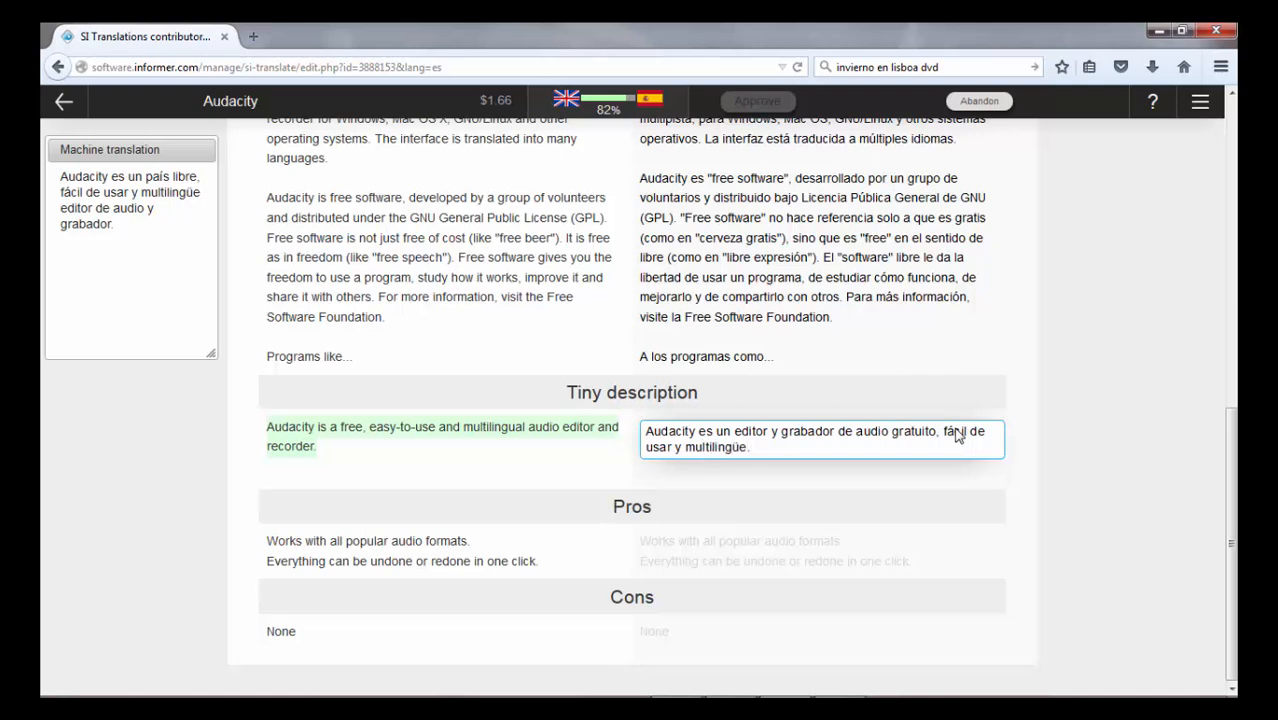
{"action": "key", "text": "Tab"}
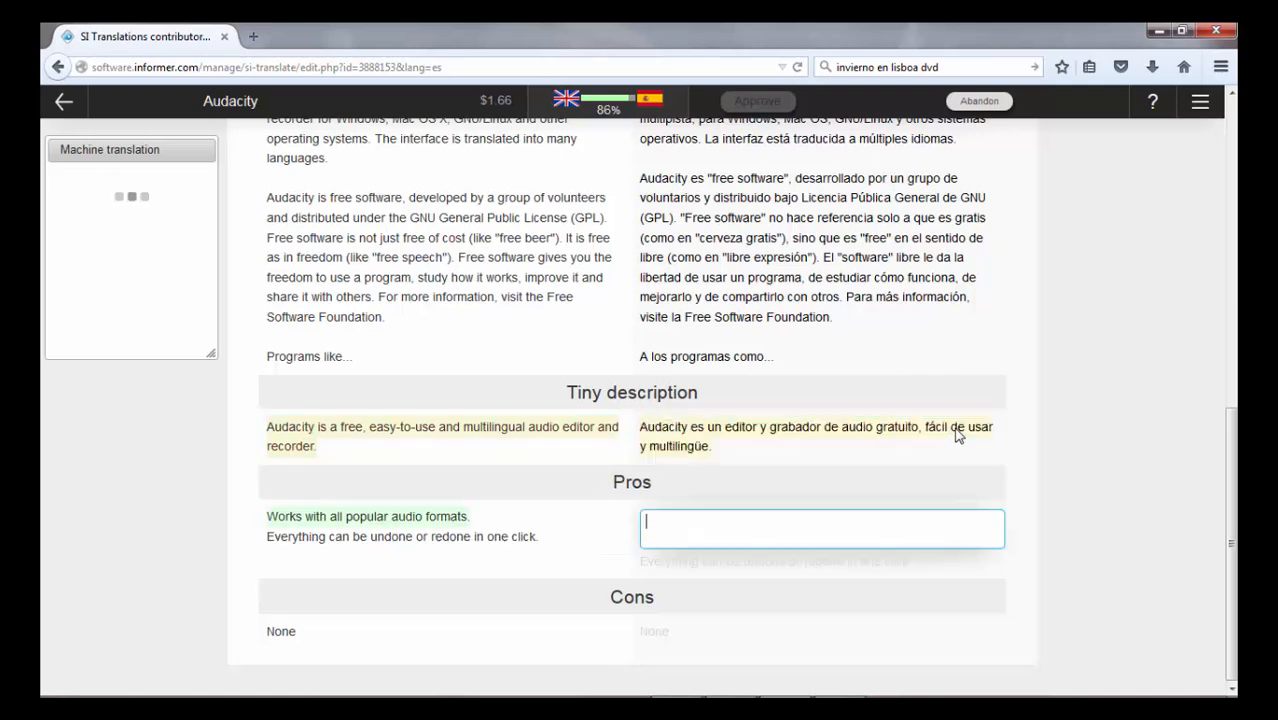
{"action": "type", "text": "Works"}
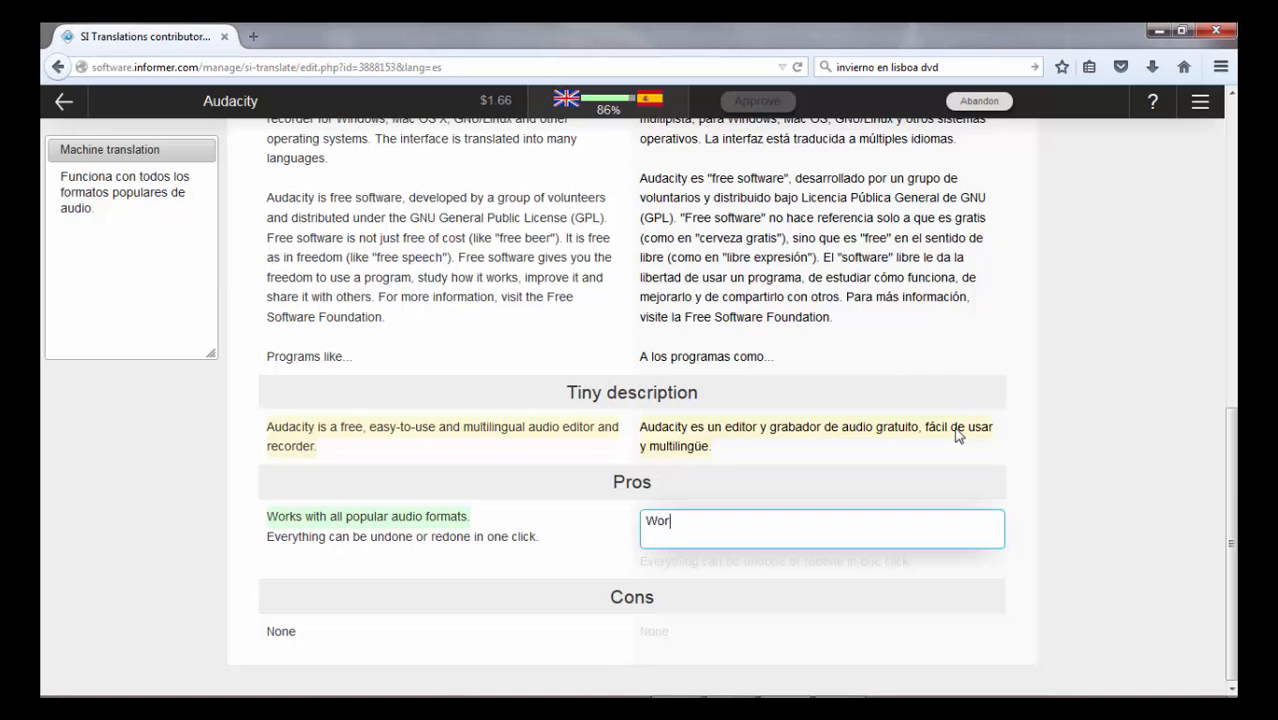
{"action": "key", "text": "BackSpace"}
{"action": "key", "text": "BackSpace"}
{"action": "key", "text": "BackSpace"}
{"action": "key", "text": "BackSpace"}
{"action": "key", "text": "BackSpace"}
Step: Translate the first entry under Pros as "Funciona con todos los formatos de audio más conocidos." and save it
{"action": "type", "text": "Funciona"}
{"action": "type", "text": "a"}
{"action": "key", "text": "BackSpace"}
{"action": "key", "text": "BackSpace"}
{"action": "type", "text": "con todos los forma"}
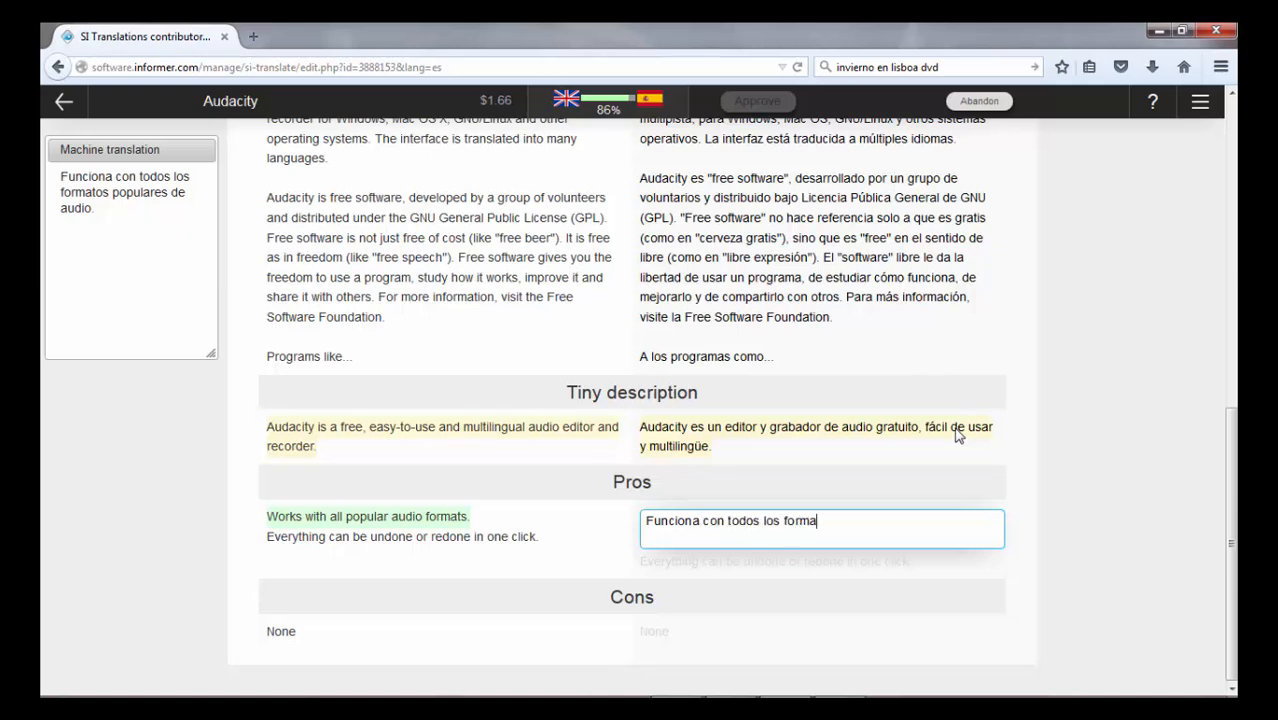
{"action": "type", "text": "tos de audio más "}
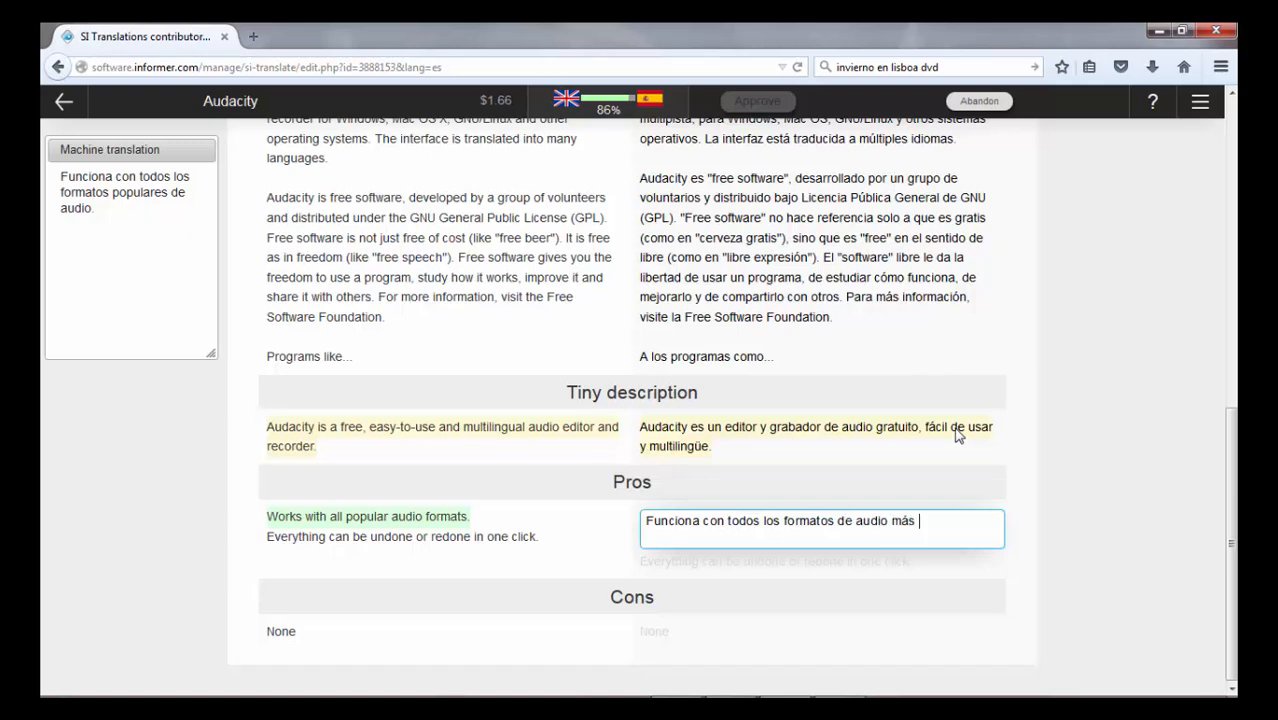
{"action": "type", "text": "conocidos."}
{"action": "key", "text": "Return"}
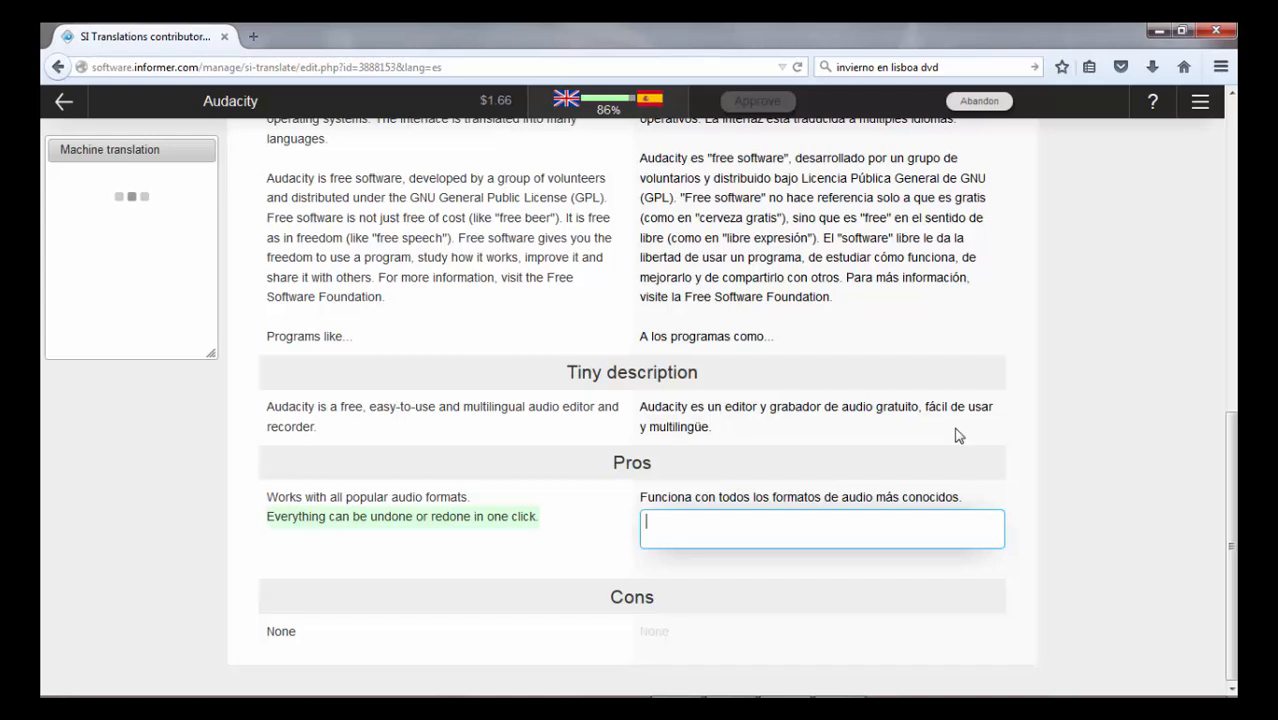
Step: Translate the second entry under Pros as "Cualquier acción puede deshacerse y rehacerse con un solo clic." and save it
{"action": "type", "text": "Cualquier acción pued"}
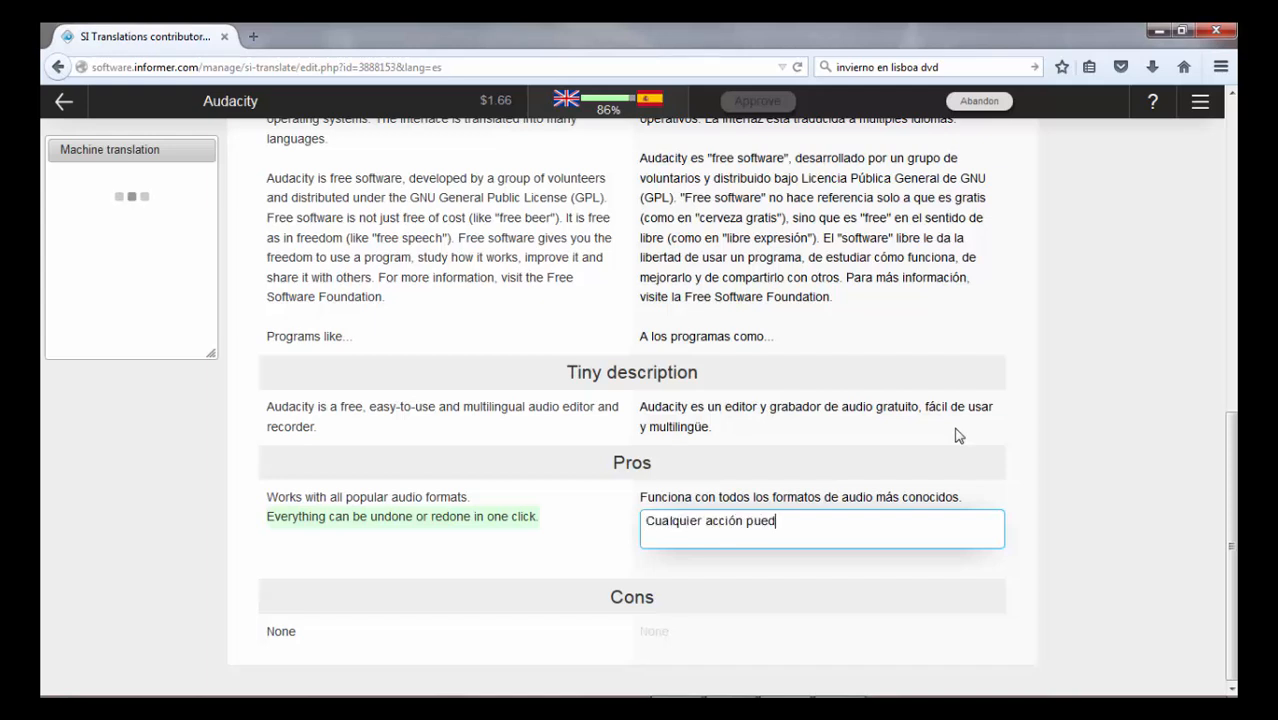
{"action": "type", "text": "e deshacerse y rehacerse "}
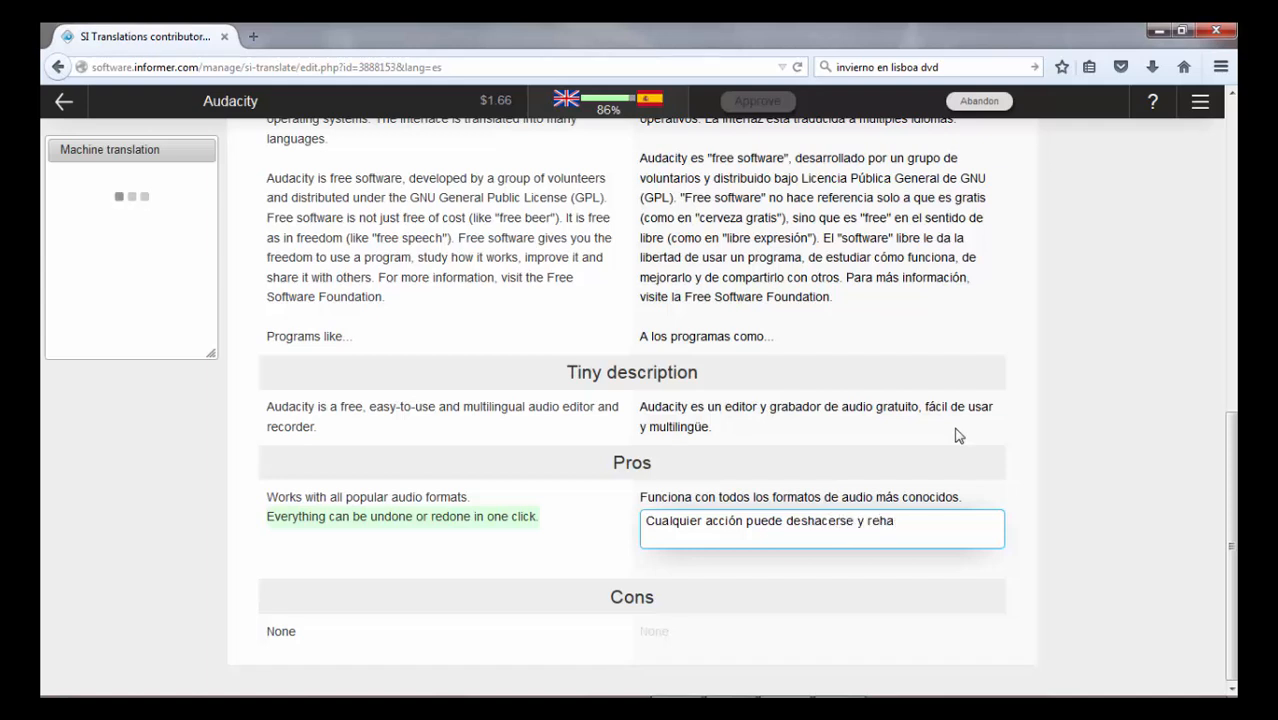
{"action": "type", "text": "con un solo clic."}
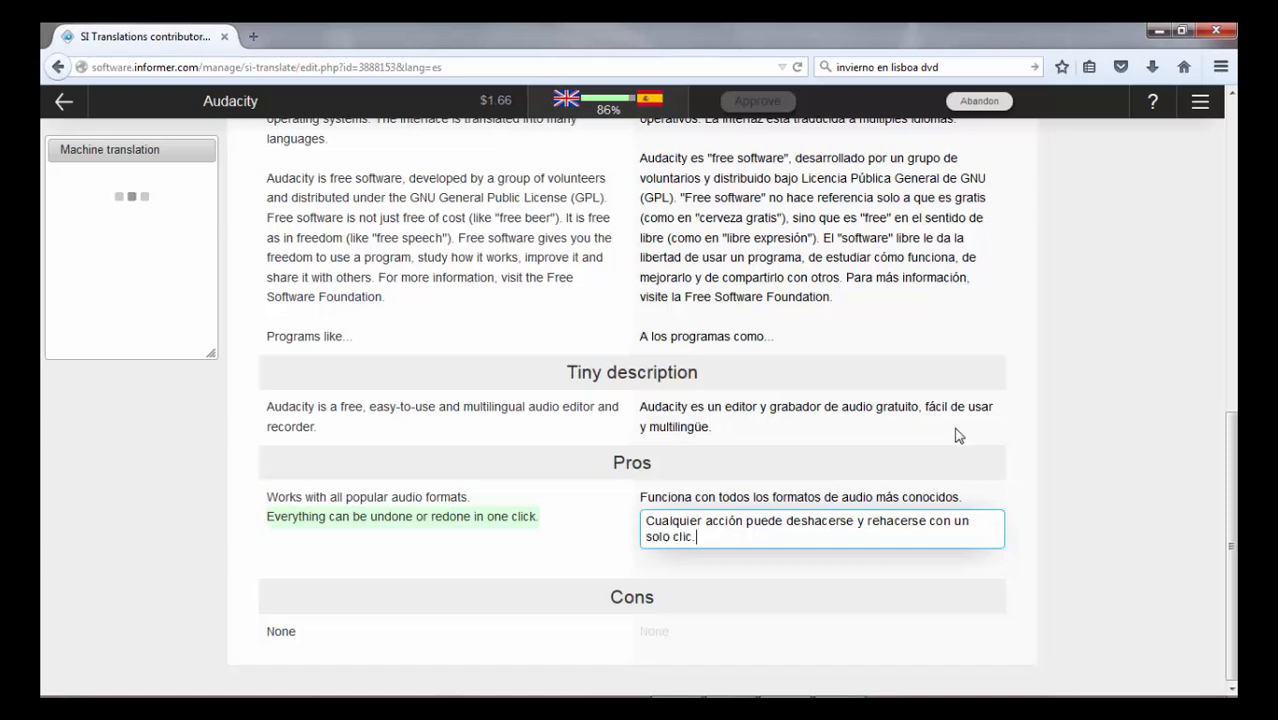
{"action": "key", "text": "Tab"}
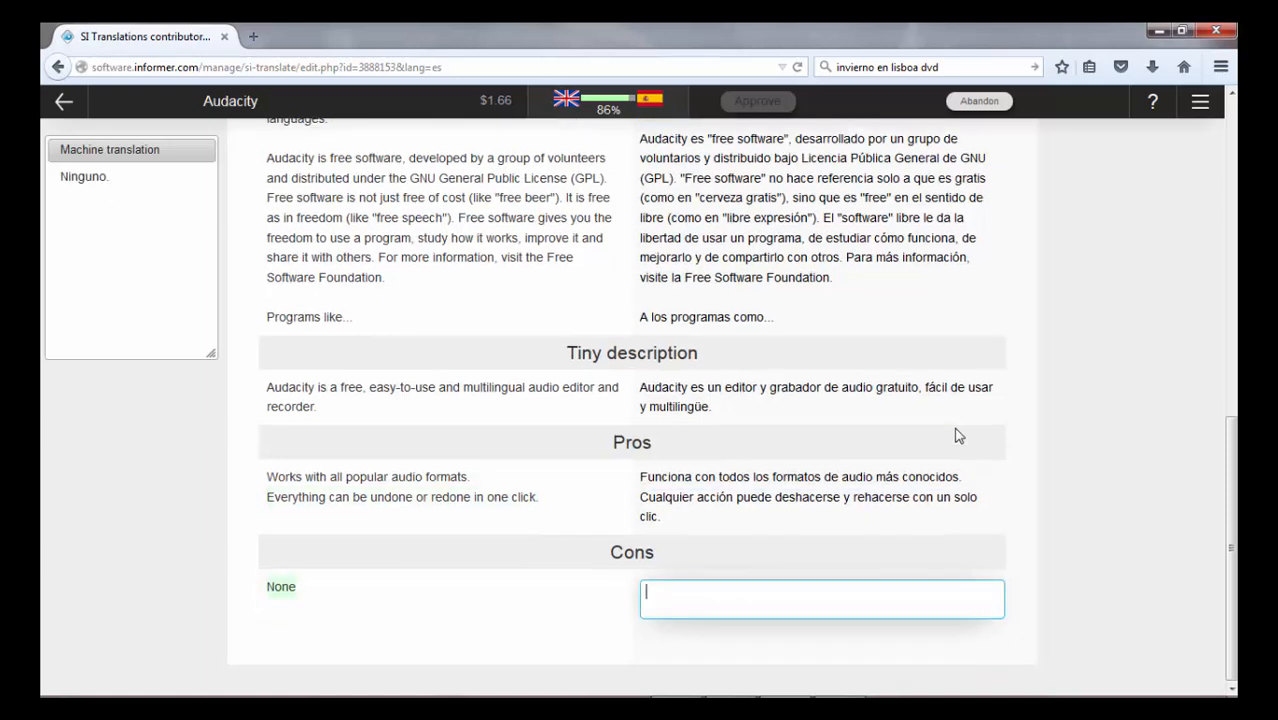
Step: Translate the Cons entry as "Ninguno." and send the finished Audacity translation for approval
{"action": "type", "text": "Ninguno."}
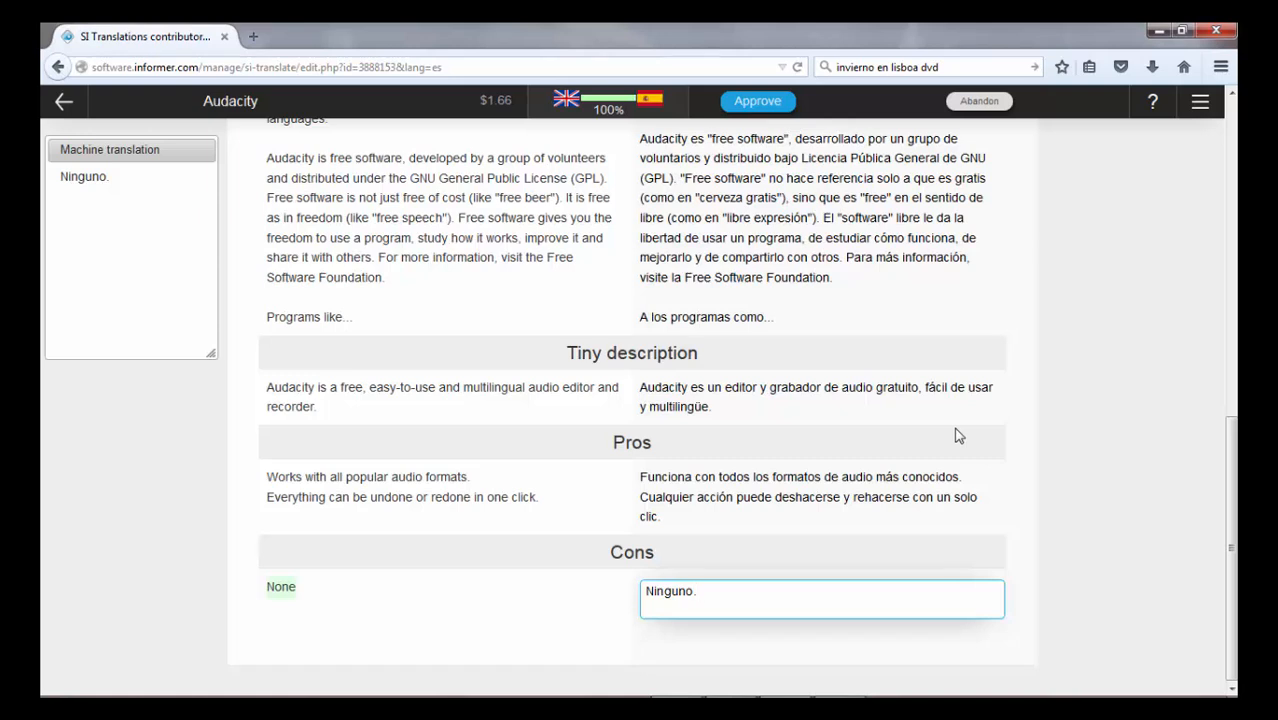
{"action": "left_click_drag", "start_coordinate": [955, 435], "coordinate": [617, 112]}
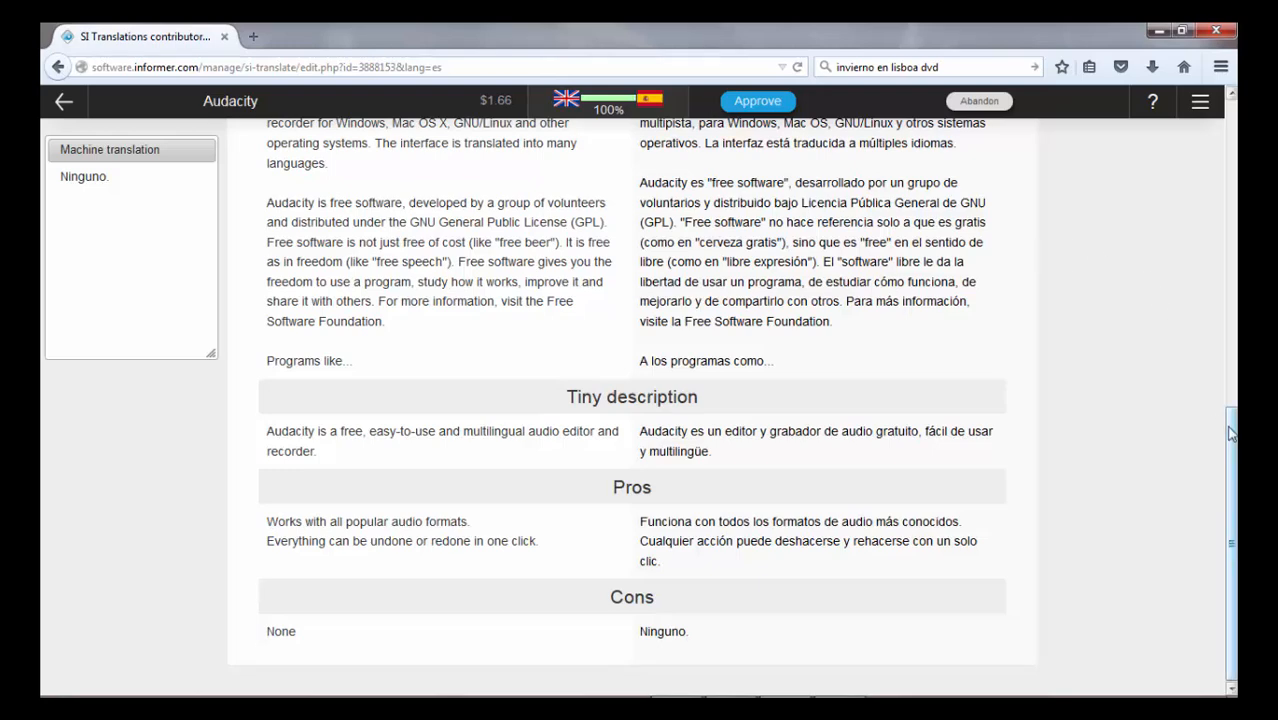
{"action": "left_click_drag", "start_coordinate": [1231, 432], "coordinate": [1197, 133]}
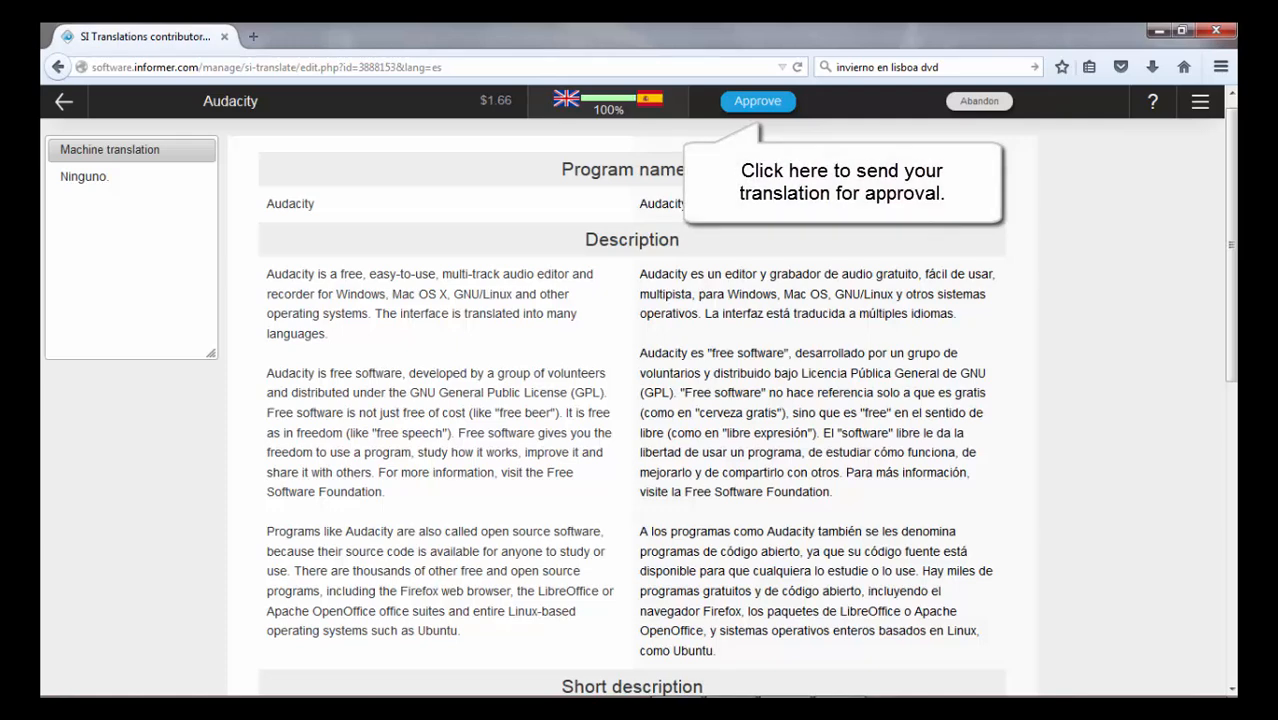
{"action": "left_click", "coordinate": [758, 102]}
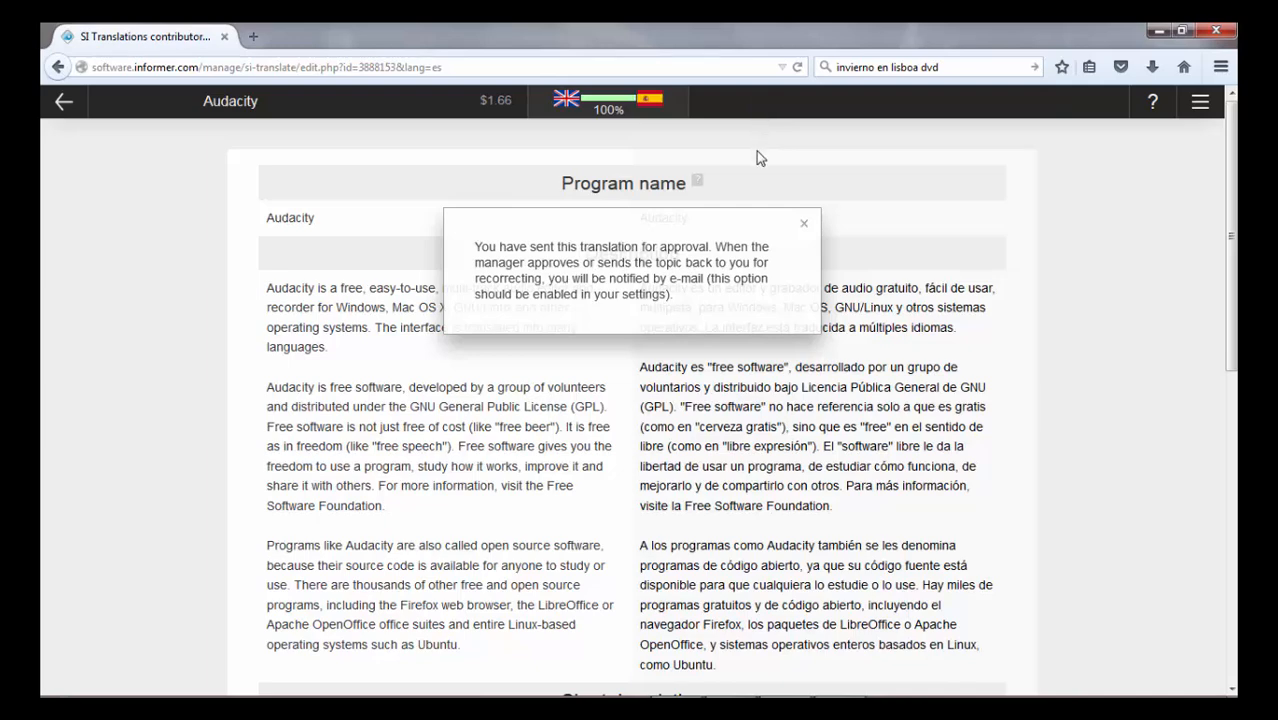
Step: Leave the Audacity translation and open the list of translations waiting for approval
{"action": "left_click", "coordinate": [63, 104]}
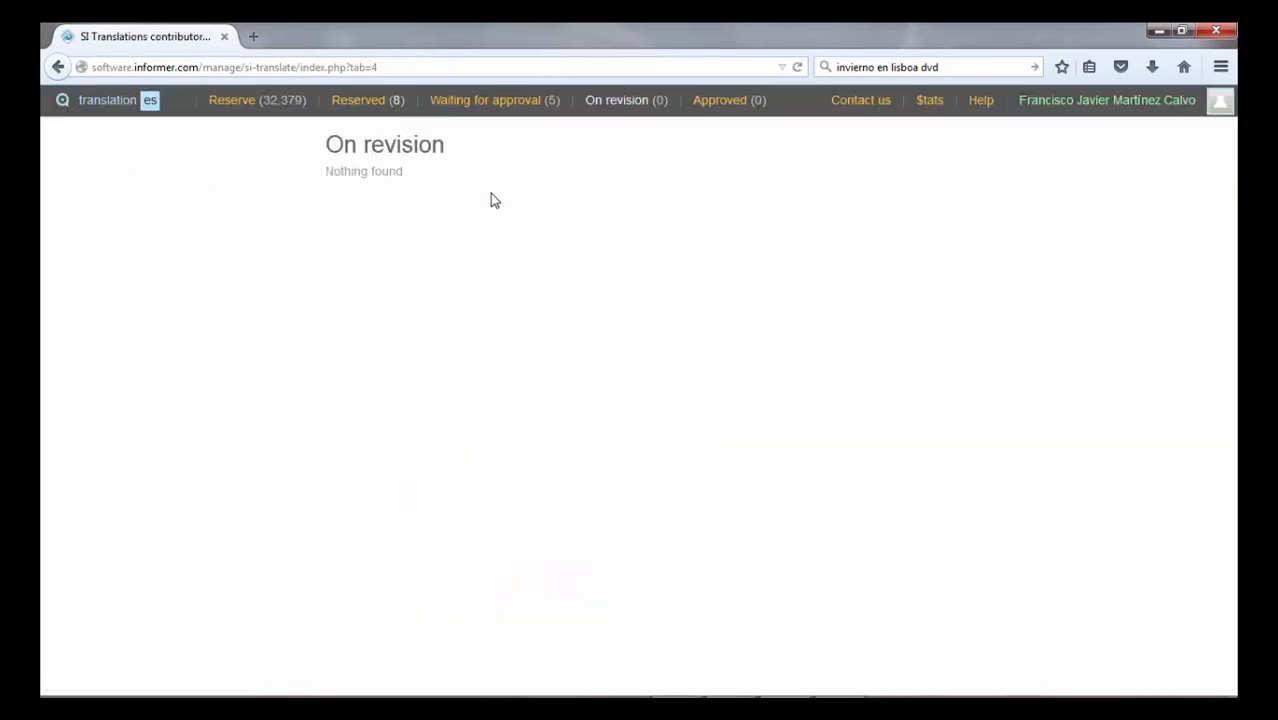
{"action": "left_click", "coordinate": [511, 106]}
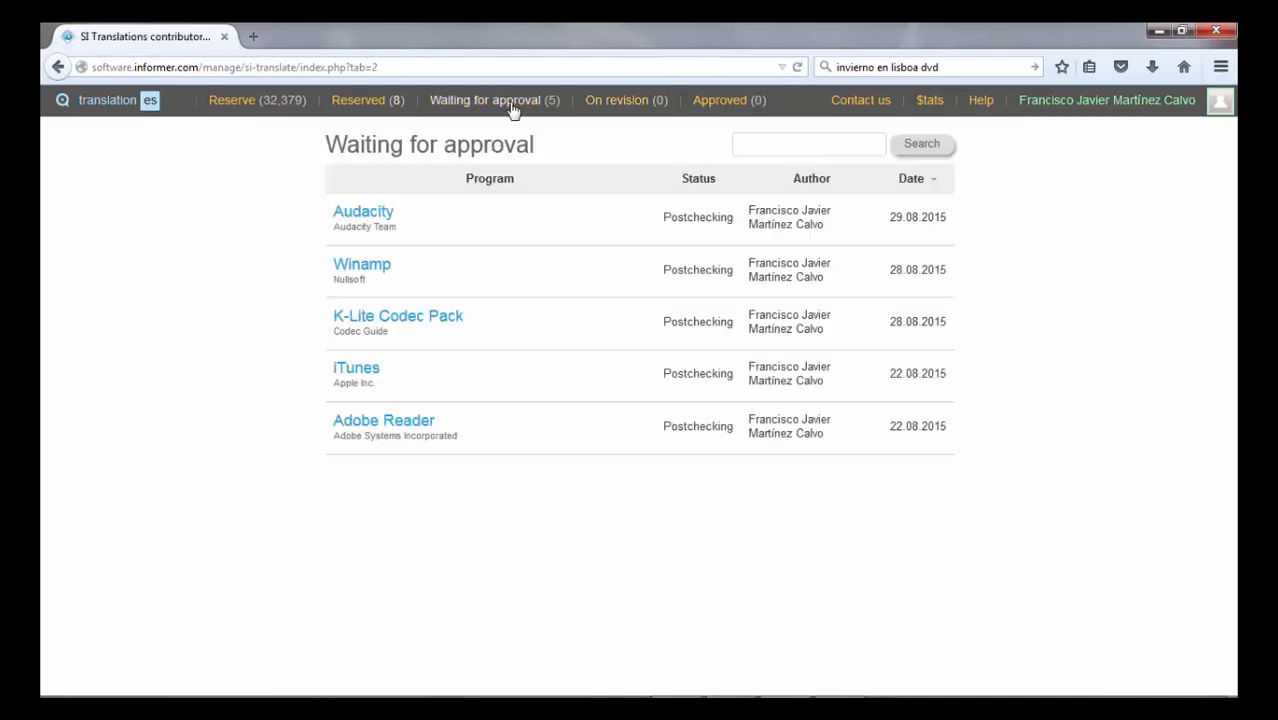